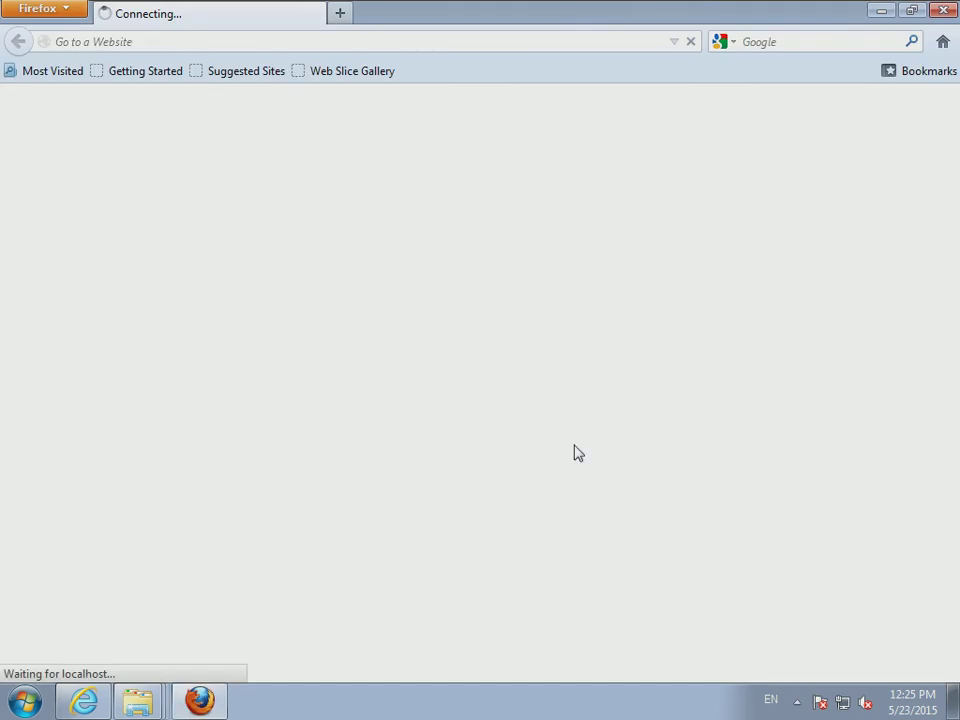
# - Create a new database named WPDATA from phpMyAdmin's Databases tab
pyautogui.doubleClick(568, 8)
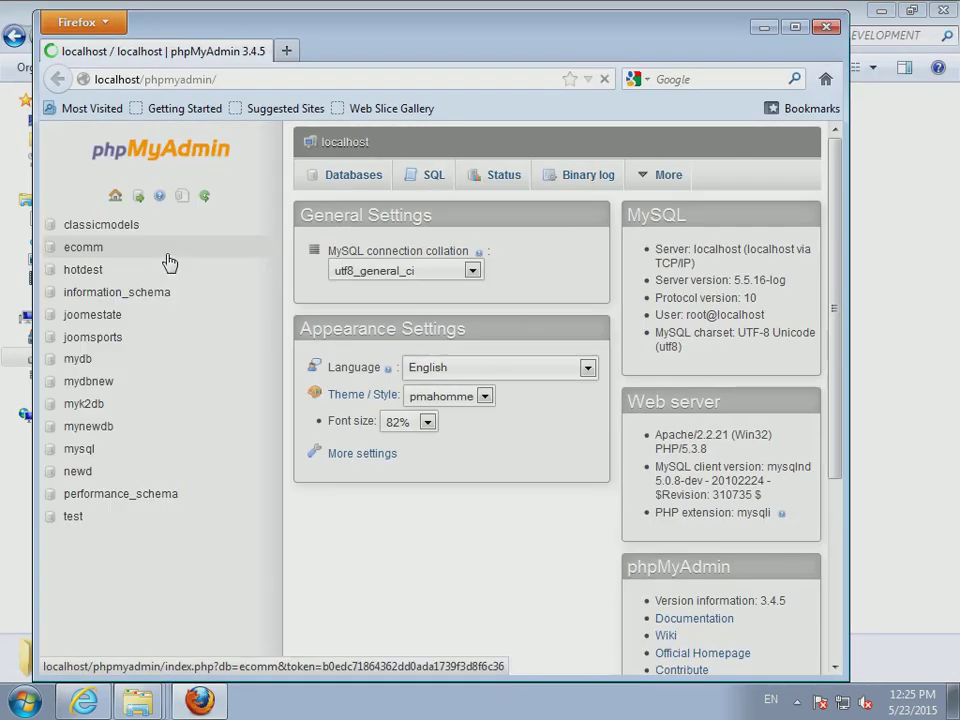
pyautogui.click(345, 178)
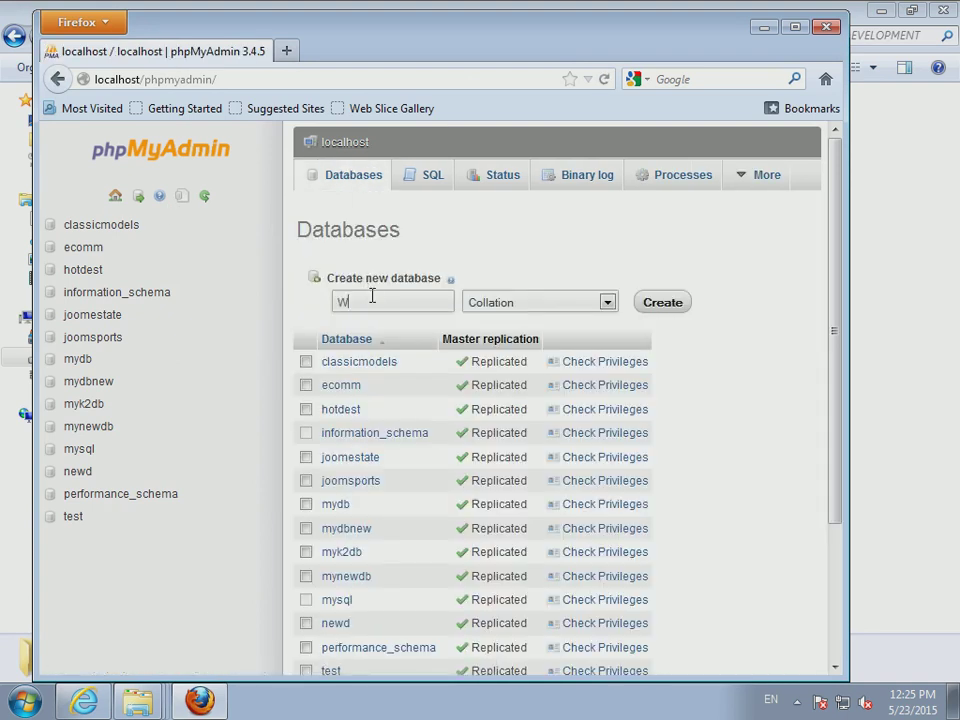
pyautogui.click(669, 303)
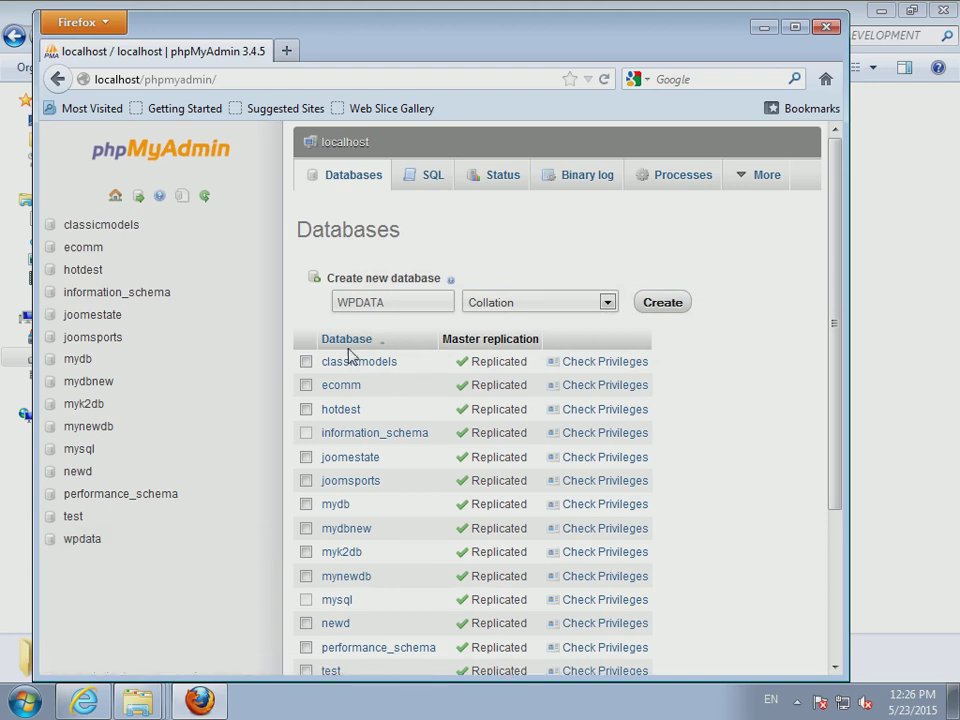
pyautogui.moveTo(403, 306); pyautogui.dragTo(229, 298)
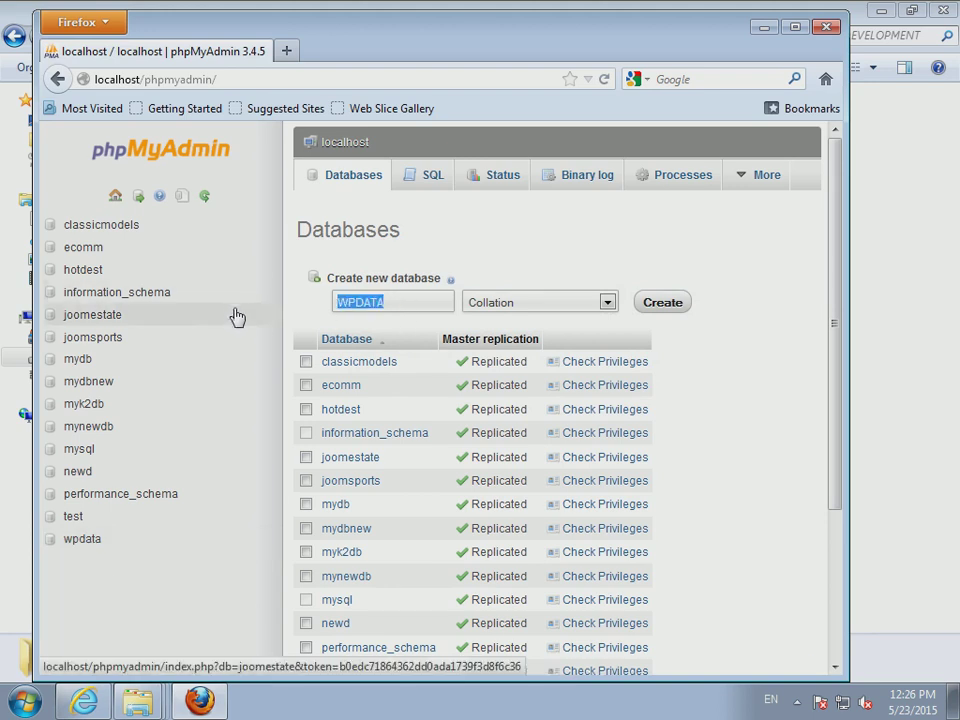
# - Copy WordPress.zip from the WORDPRESS DEVELOPMENT folder
pyautogui.click(958, 397)
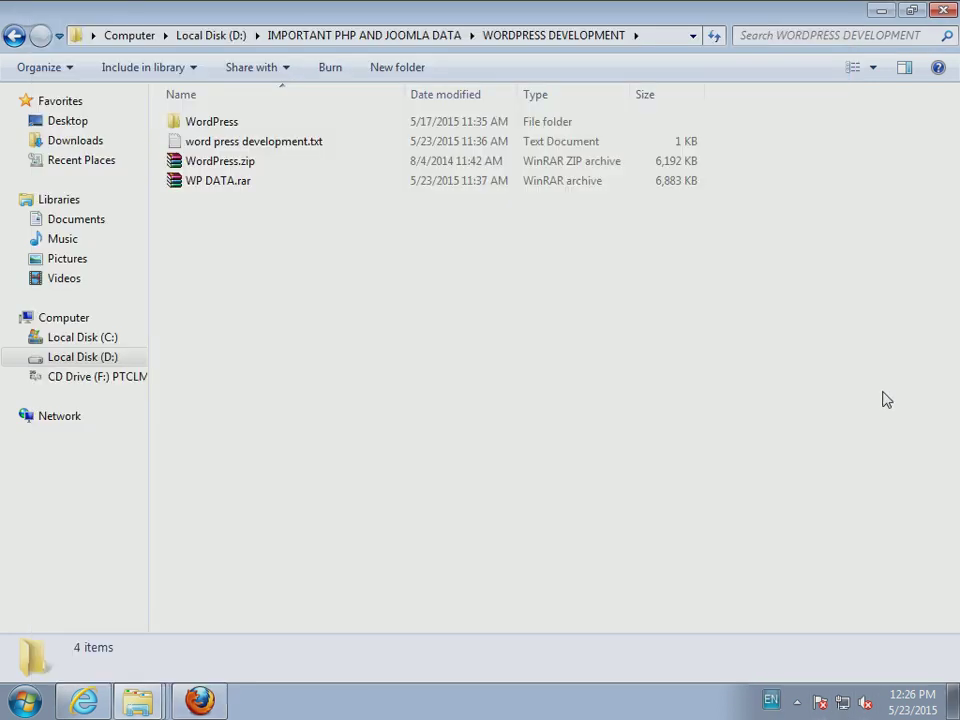
pyautogui.click(229, 163)
pyautogui.rightClick(229, 165)
pyautogui.click(300, 396)
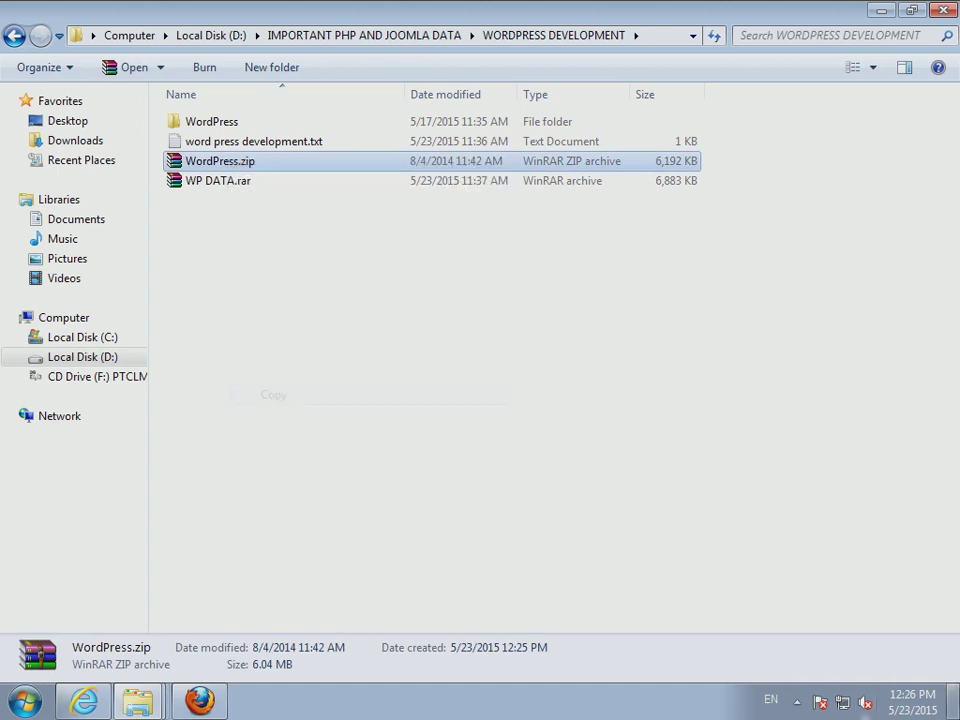
# - Paste WordPress.zip into C:\wamp\www, reached via the WampServer tray menu's www directory
pyautogui.click(797, 703)
pyautogui.click(765, 619)
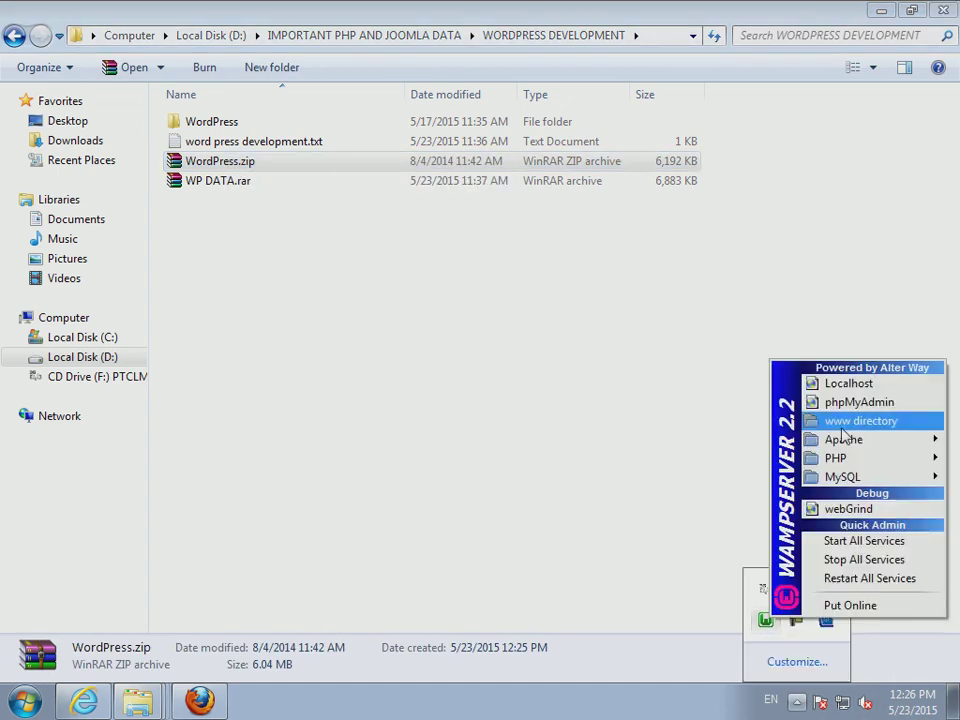
pyautogui.click(820, 420)
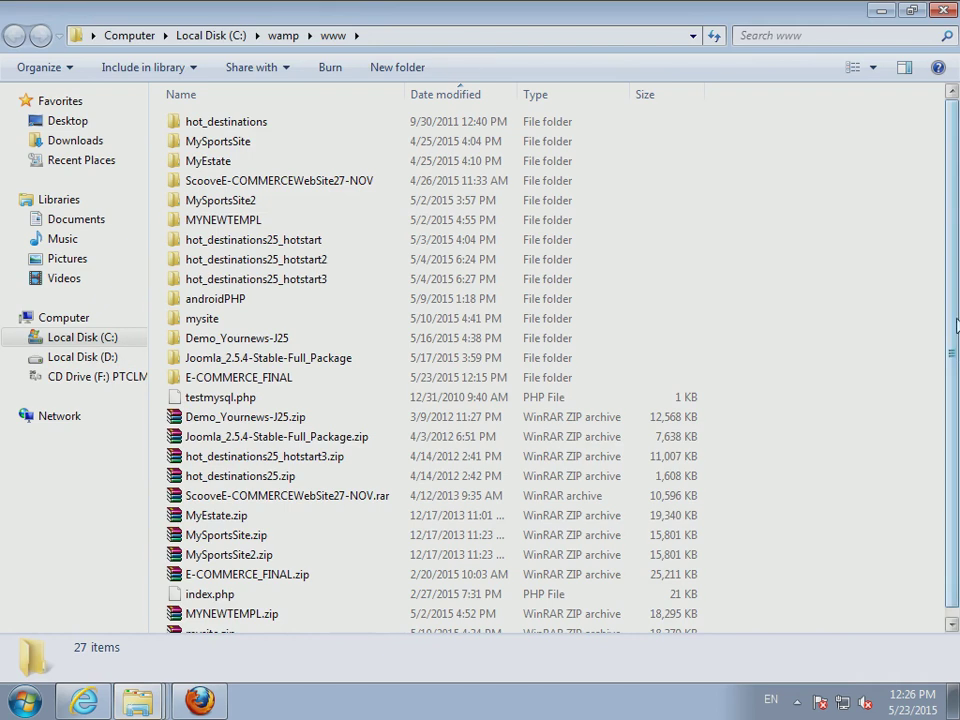
pyautogui.scroll(-1, 890, 400)
pyautogui.rightClick(892, 399)
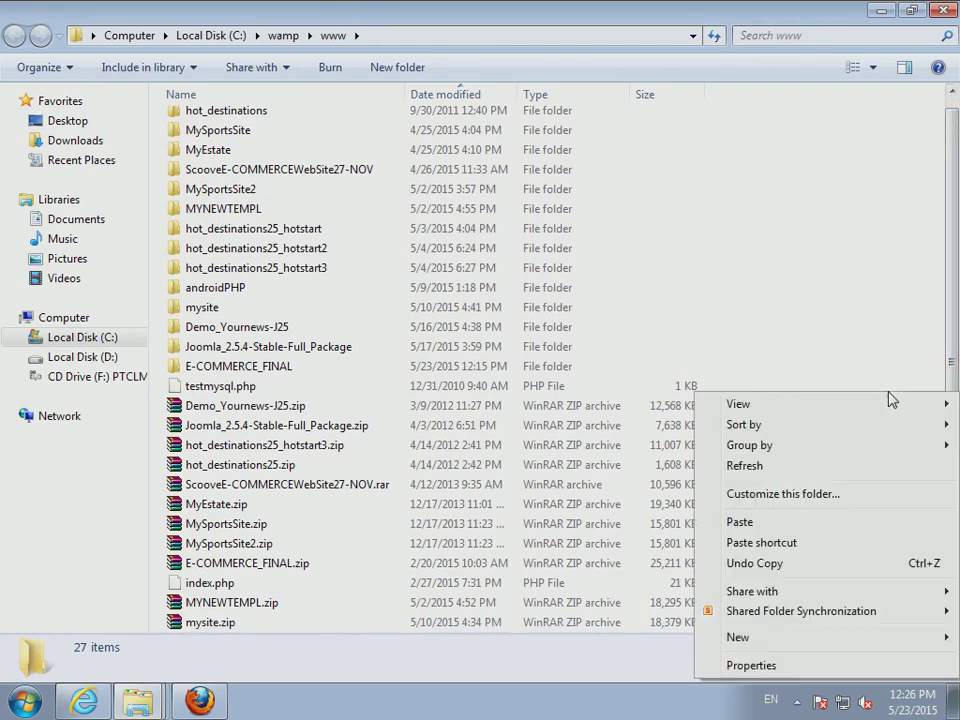
pyautogui.click(778, 531)
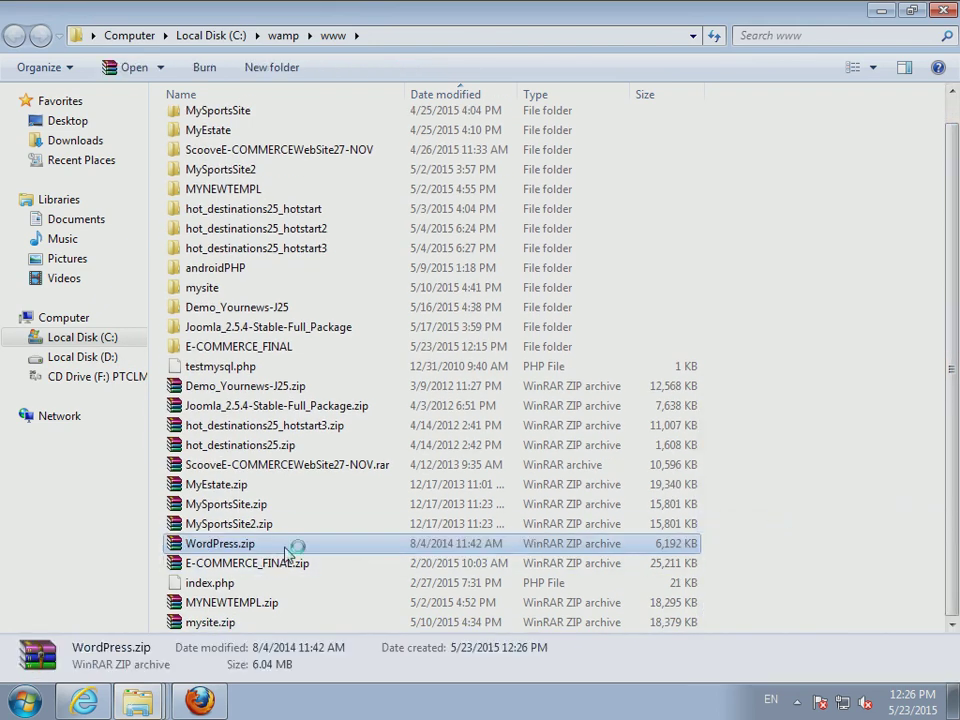
# - Extract WordPress.zip with WinRAR into C:\wamp\www\WordPress, then close WinRAR
pyautogui.doubleClick(287, 553)
pyautogui.click(236, 218)
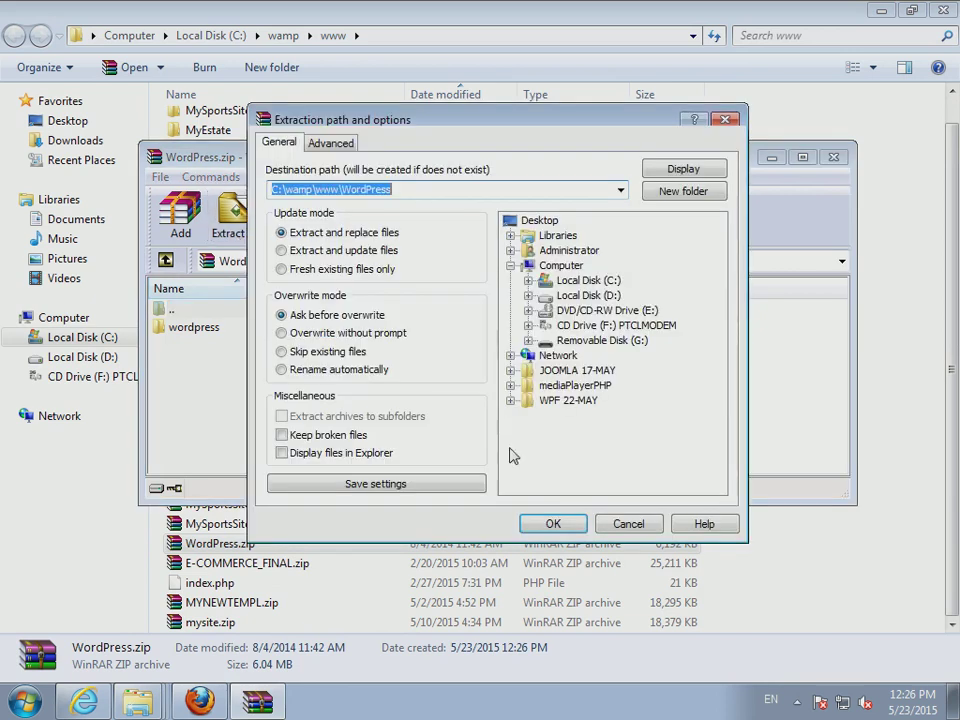
pyautogui.click(594, 332)
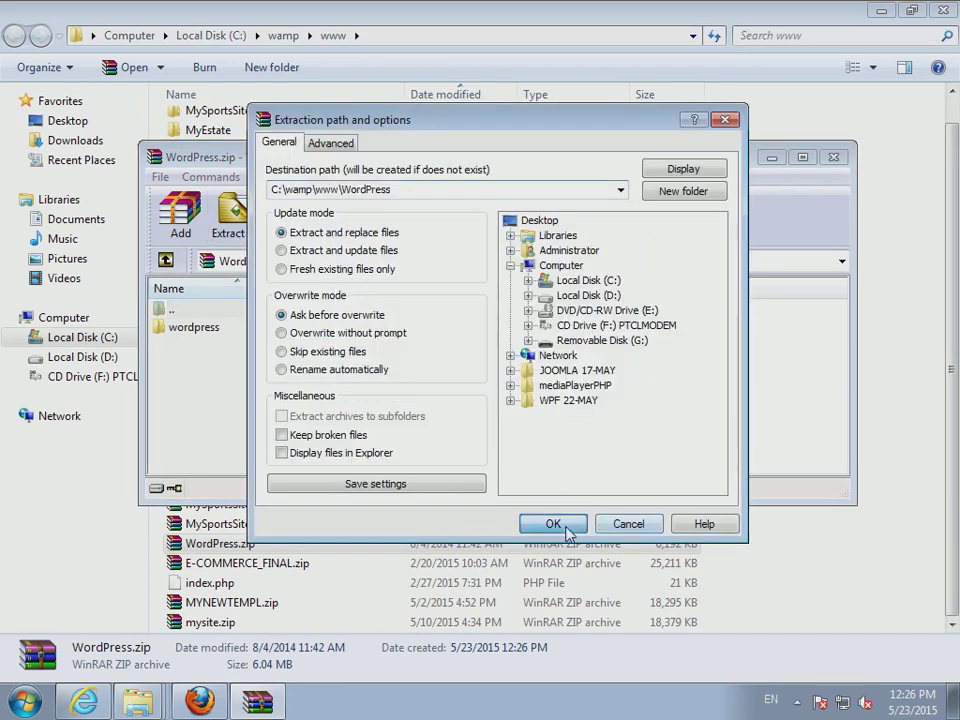
pyautogui.click(566, 530)
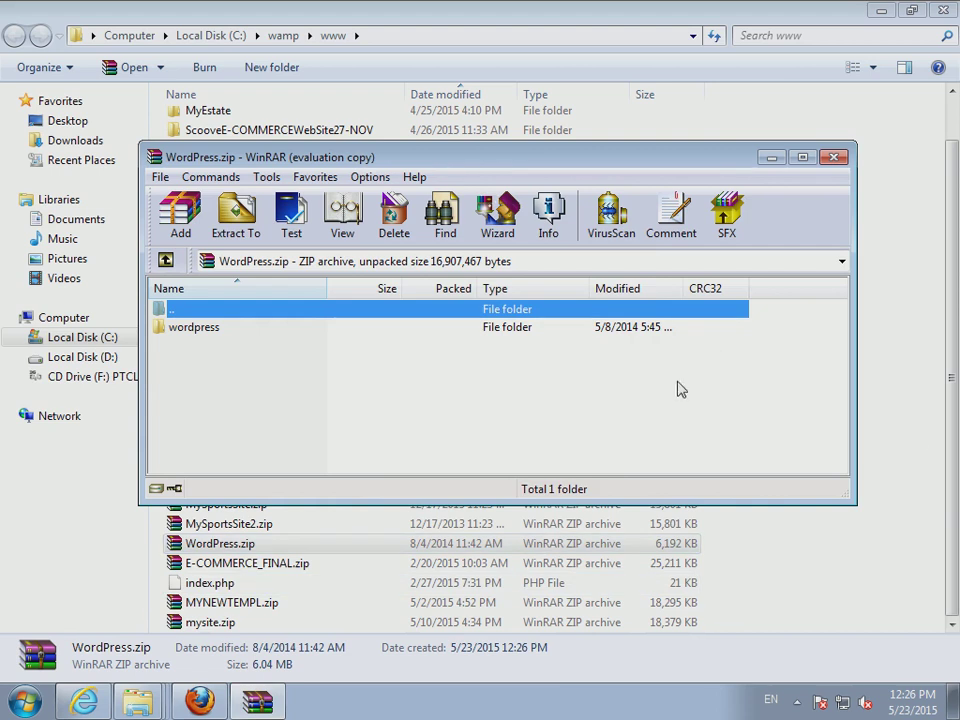
pyautogui.click(834, 158)
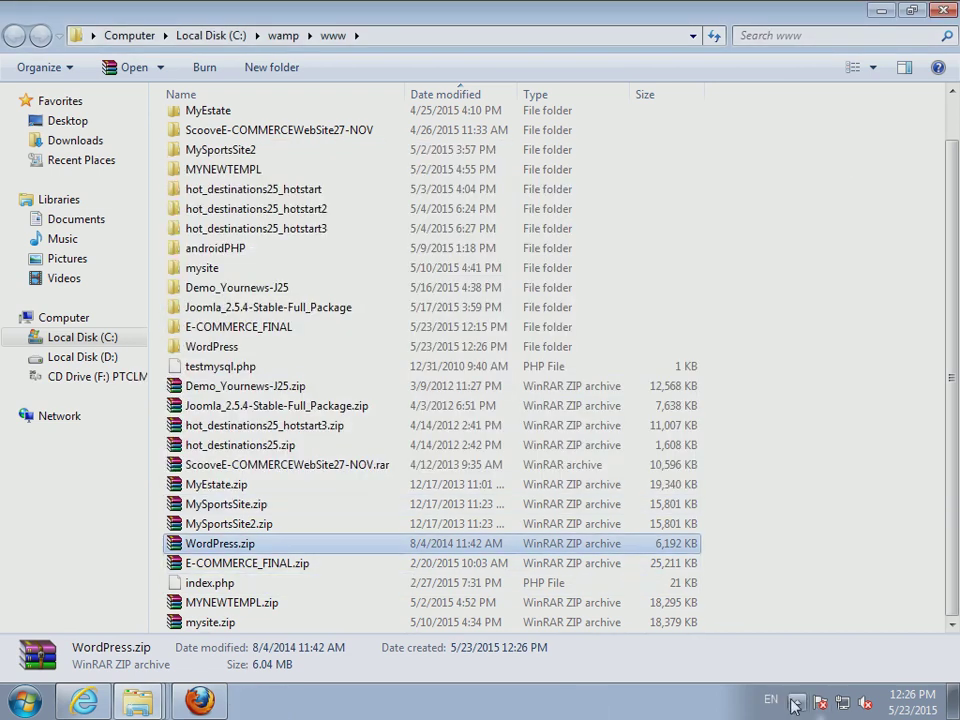
# - View the WordPress project at localhost, showing a nested wordpress folder, then close Firefox
pyautogui.click(798, 706)
pyautogui.click(765, 621)
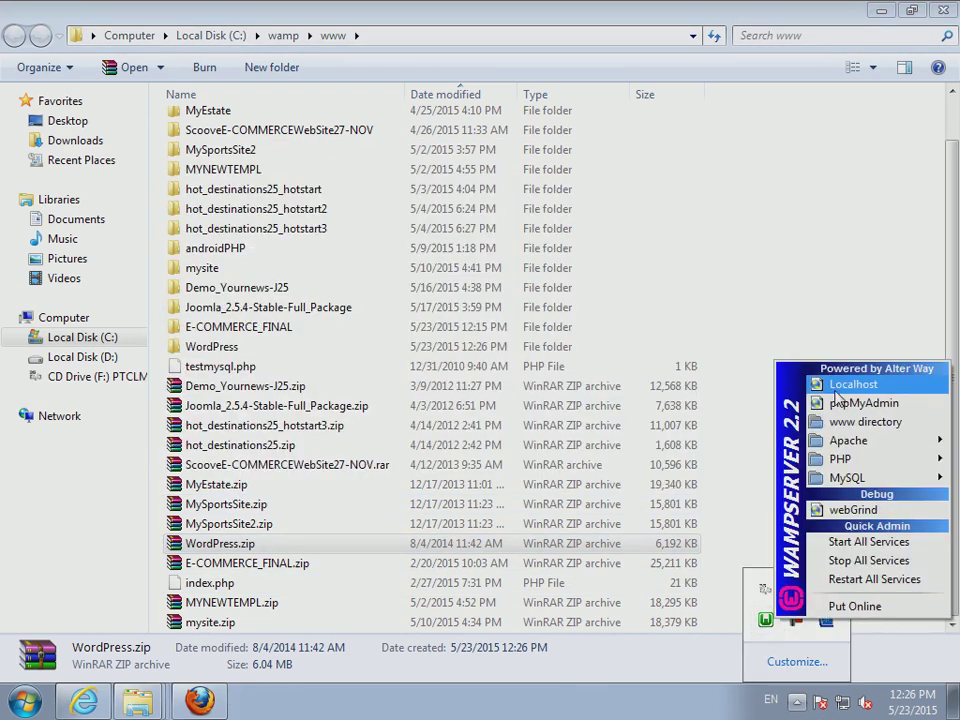
pyautogui.click(853, 385)
pyautogui.scroll(-6, 160, 540)
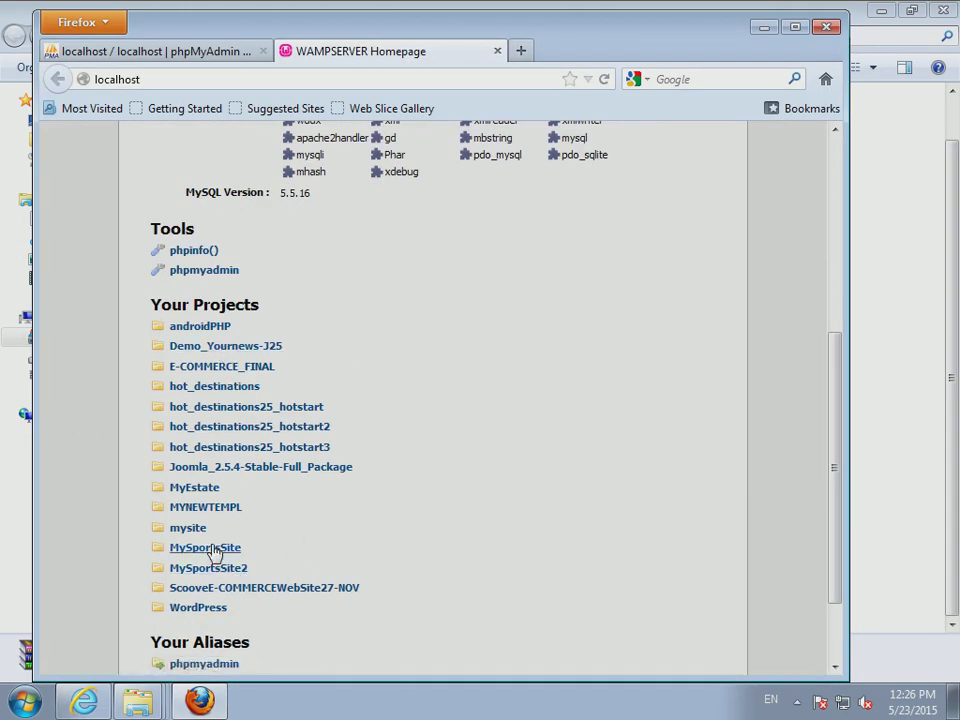
pyautogui.click(210, 610)
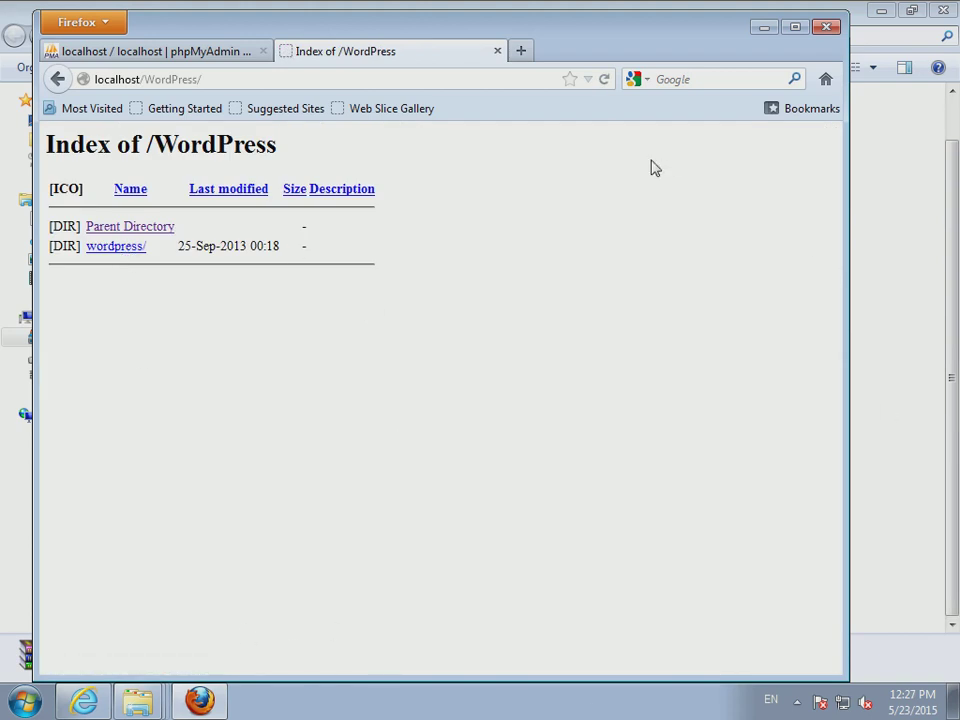
pyautogui.click(825, 27)
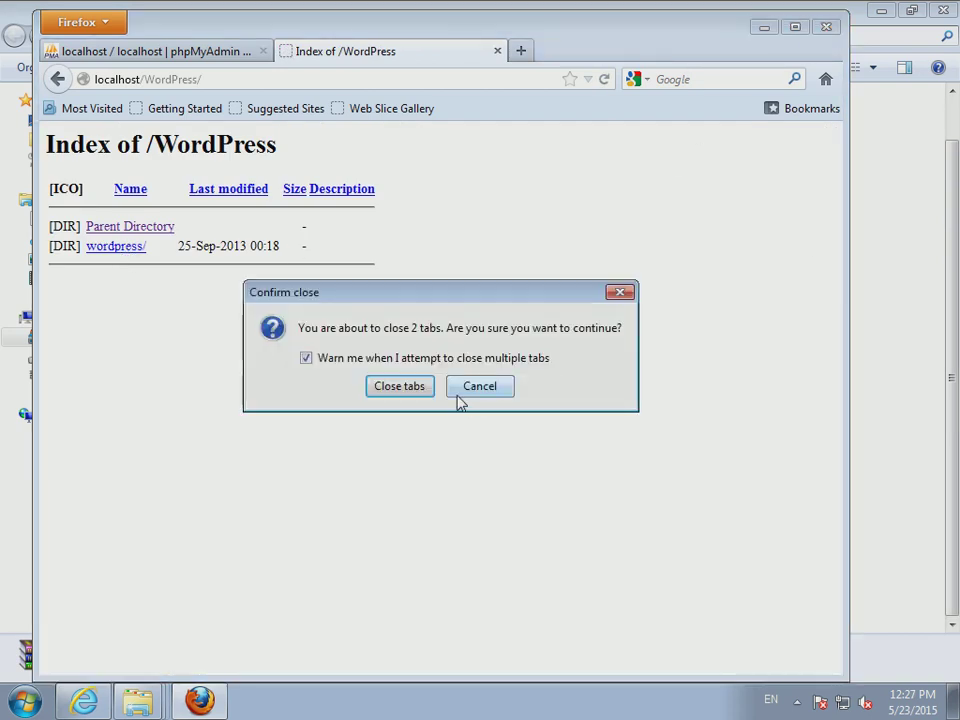
pyautogui.click(424, 392)
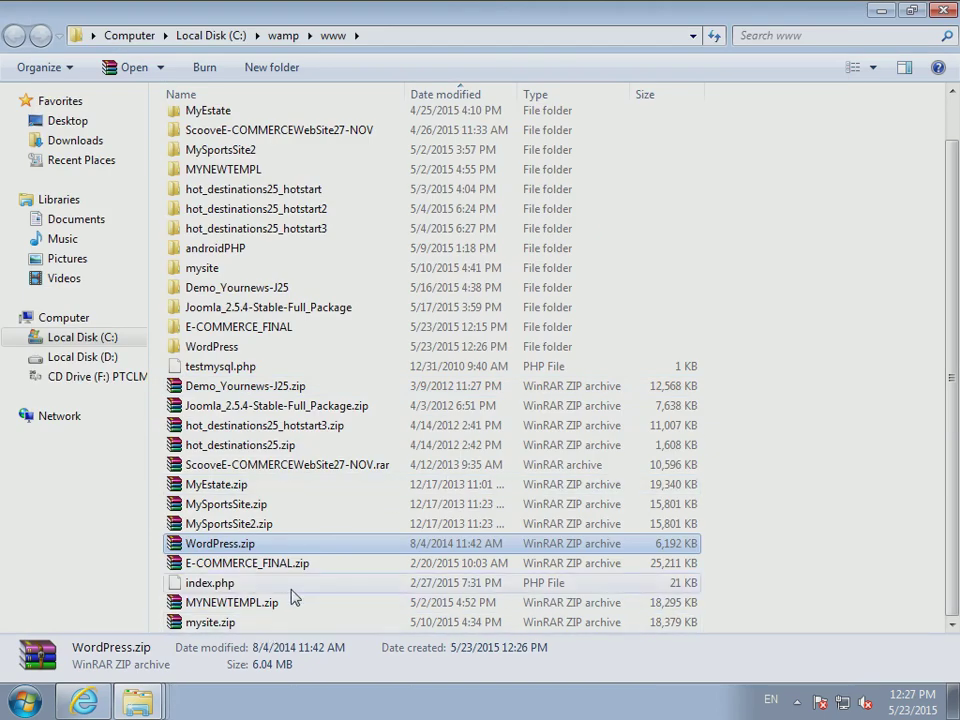
pyautogui.scroll(1, 310, 570)
pyautogui.click(203, 124)
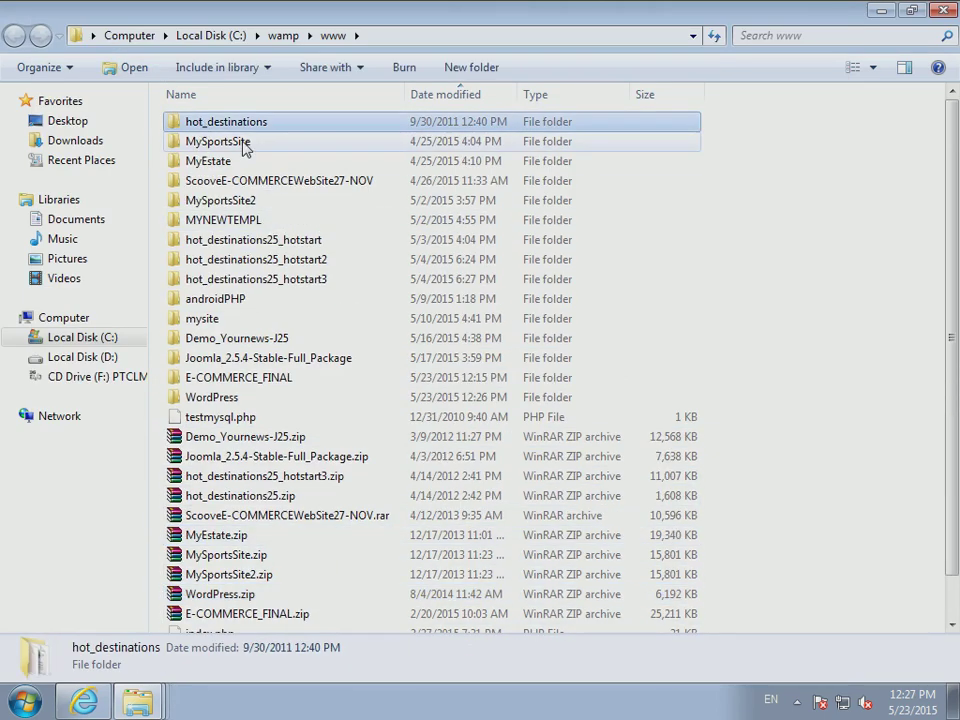
pyautogui.press('w')
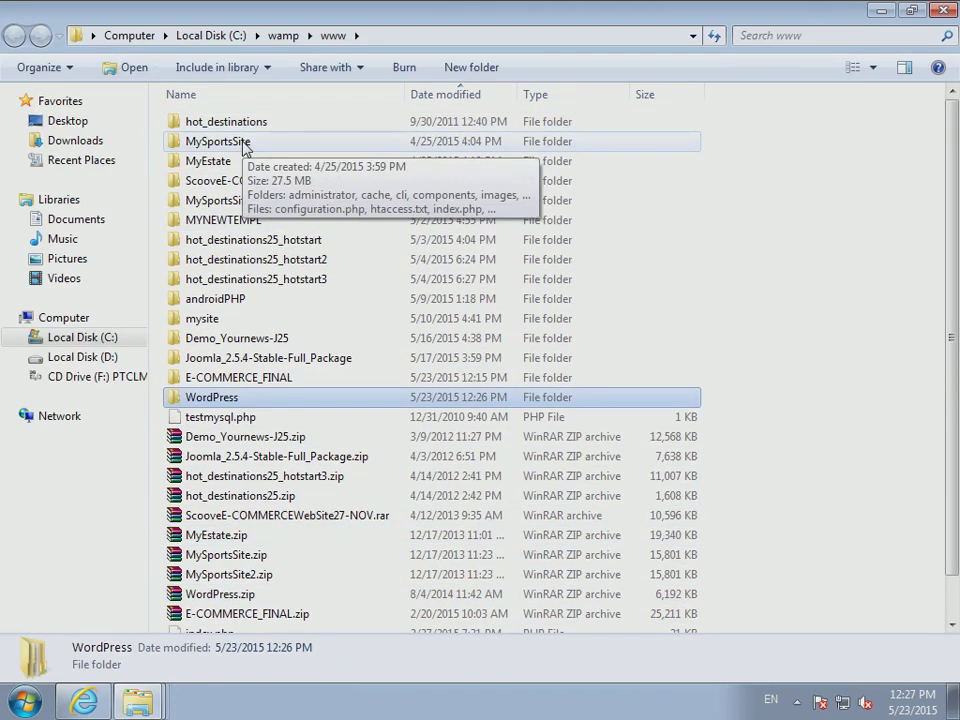
pyautogui.doubleClick(227, 399)
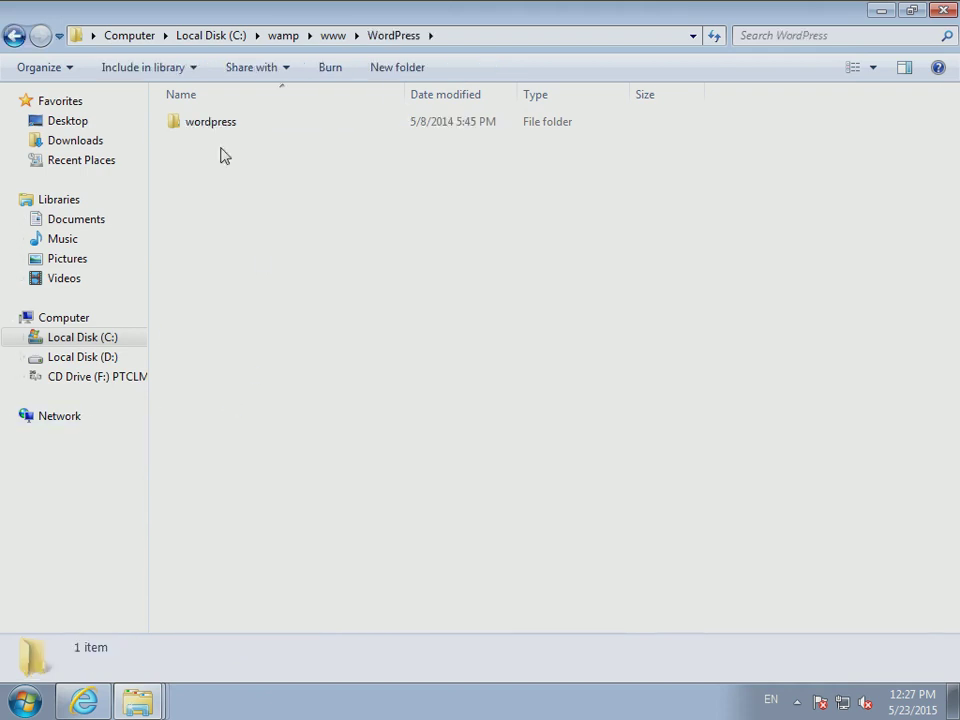
# - Move the nested wordpress subfolder up into www, merging it with the WordPress folder
pyautogui.click(203, 124)
pyautogui.rightClick(203, 127)
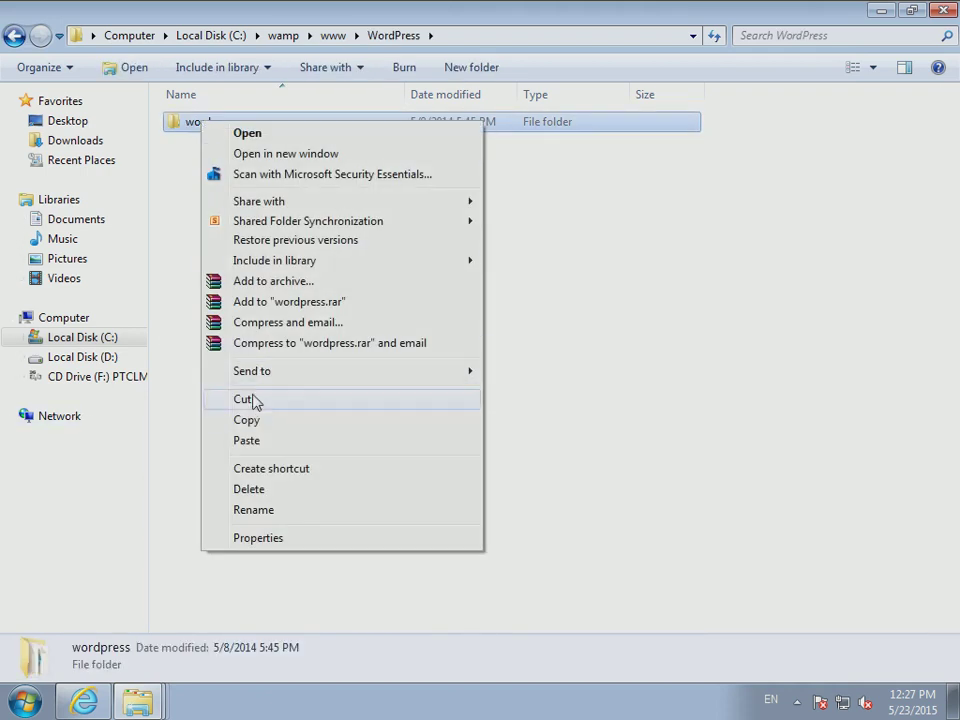
pyautogui.click(251, 398)
pyautogui.click(13, 36)
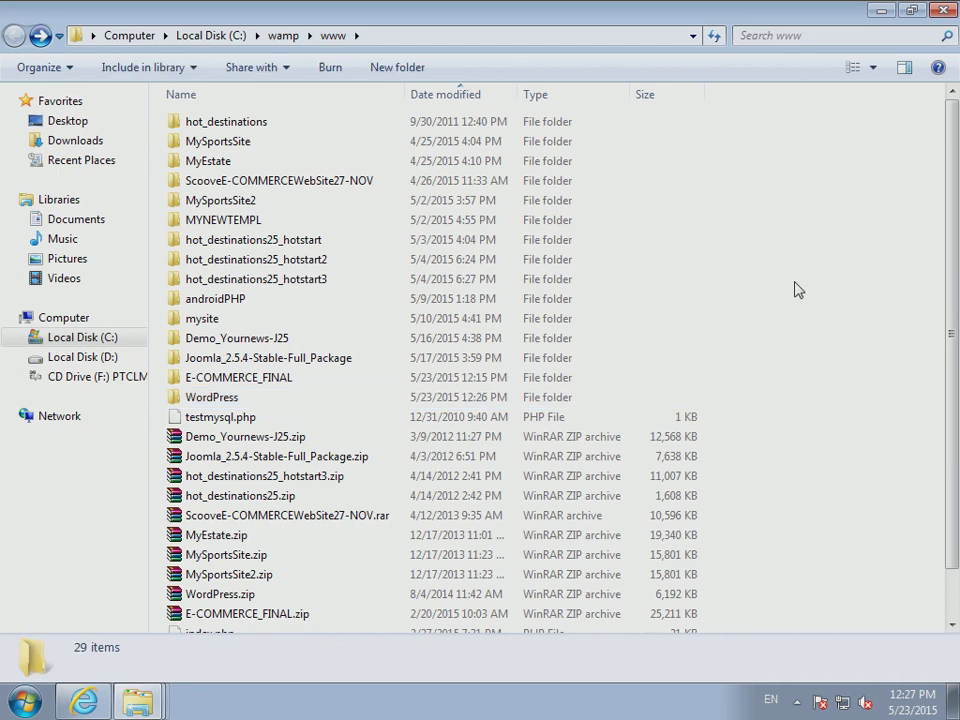
pyautogui.rightClick(797, 289)
pyautogui.click(746, 413)
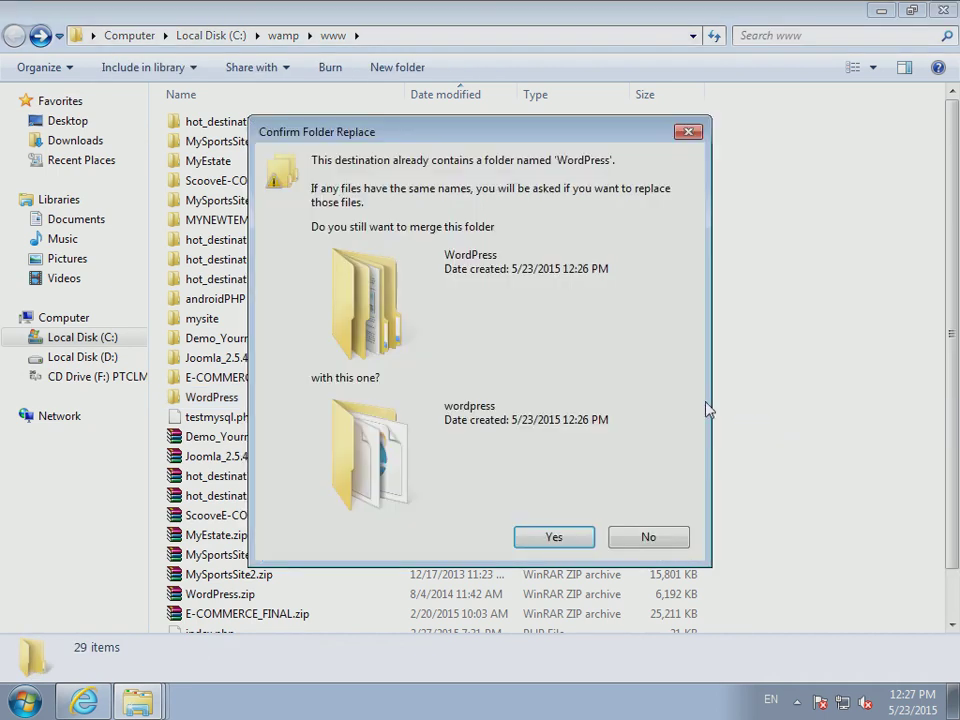
pyautogui.click(554, 537)
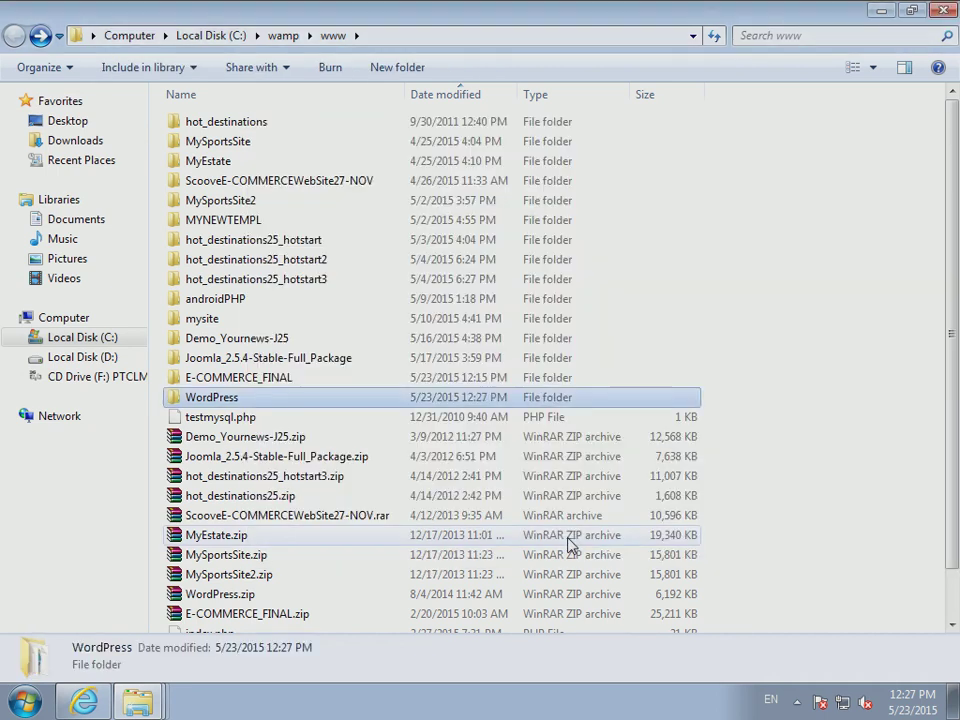
# - Check the merged WordPress folder, then close both Explorer windows
pyautogui.doubleClick(250, 398)
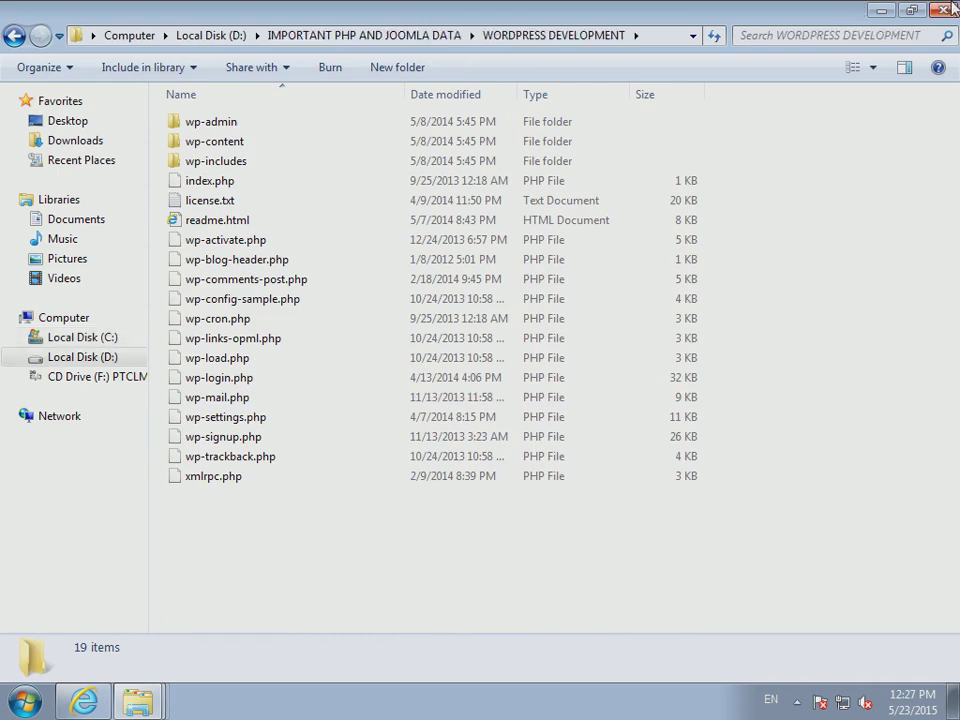
pyautogui.click(881, 10)
pyautogui.click(944, 10)
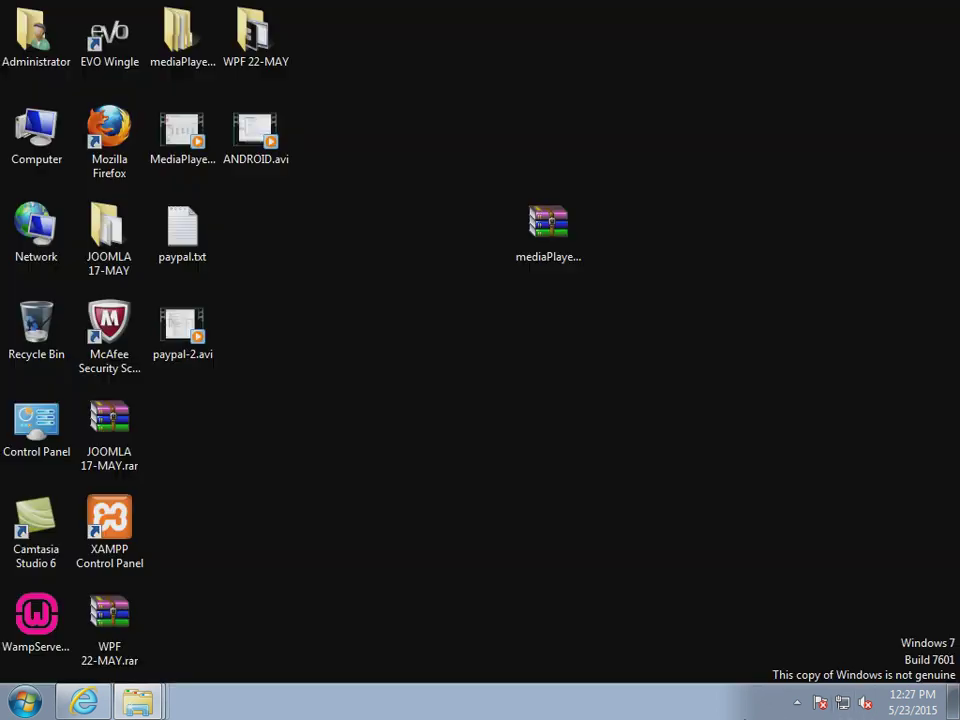
# - Open the WordPress project on localhost and start creating the configuration file
pyautogui.click(797, 703)
pyautogui.click(765, 619)
pyautogui.click(805, 380)
pyautogui.scroll(-6, 195, 499)
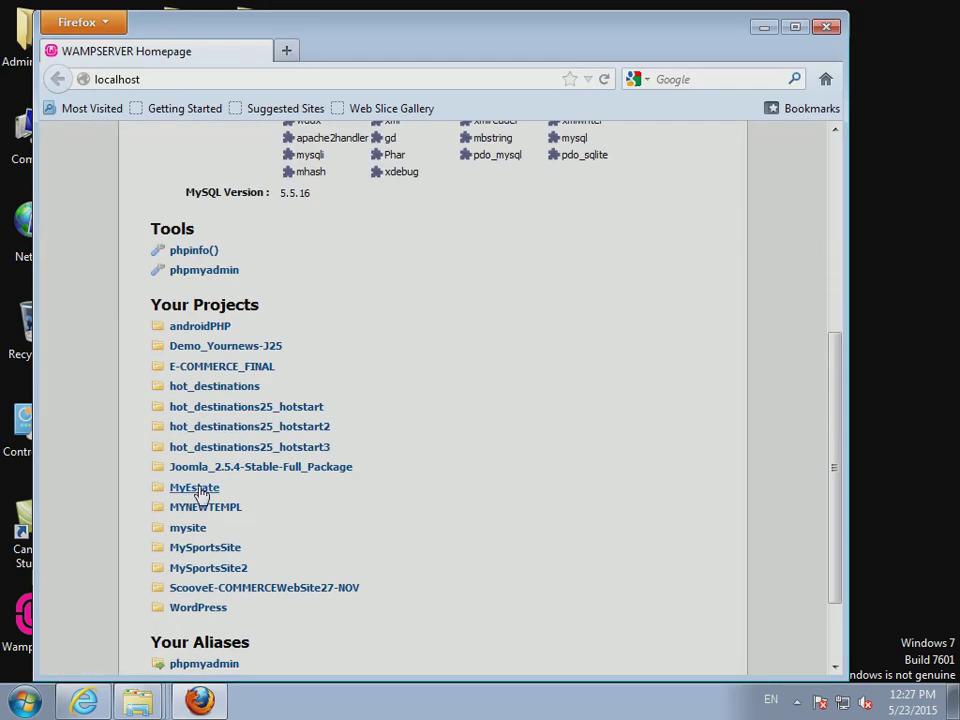
pyautogui.click(200, 610)
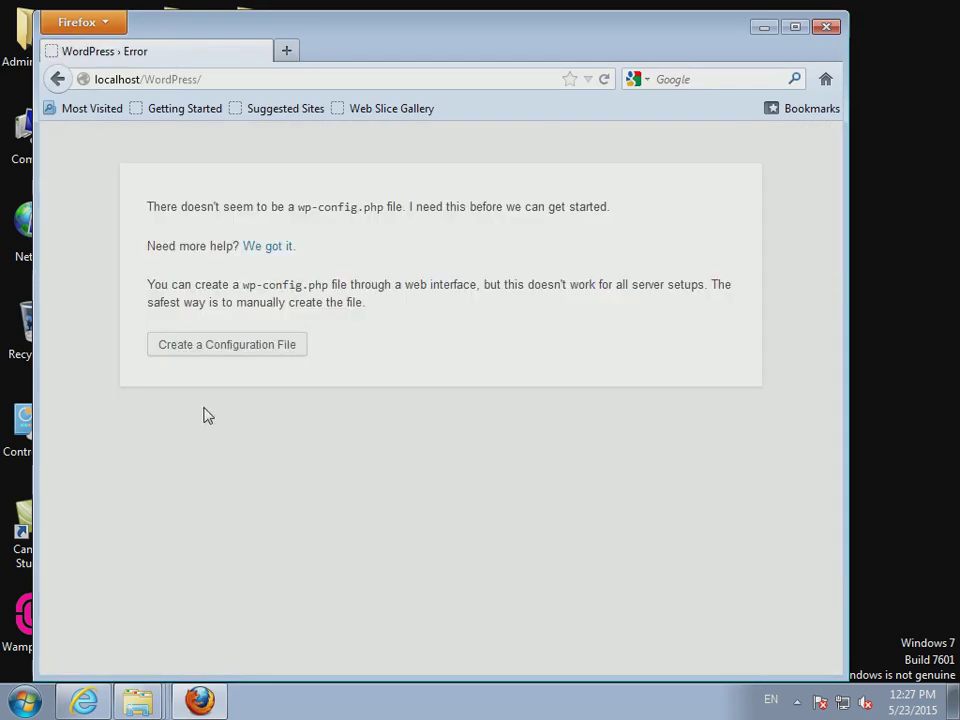
pyautogui.click(227, 346)
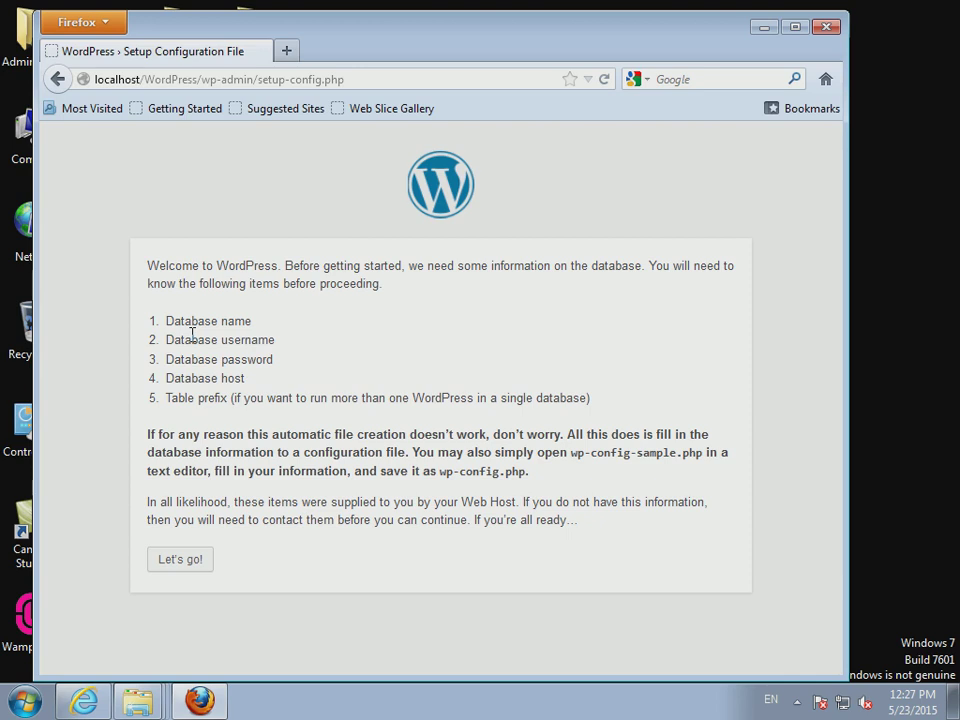
pyautogui.click(183, 561)
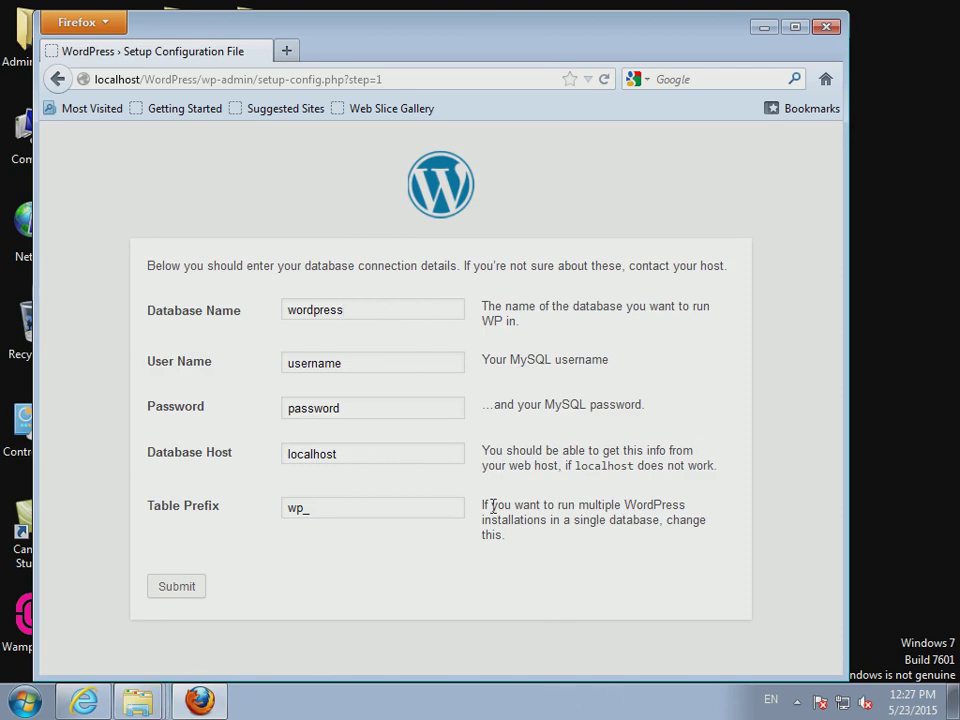
# - Select the default database name 'wordpress' in the connection form and bring up the WampServer menu
pyautogui.doubleClick(307, 312)
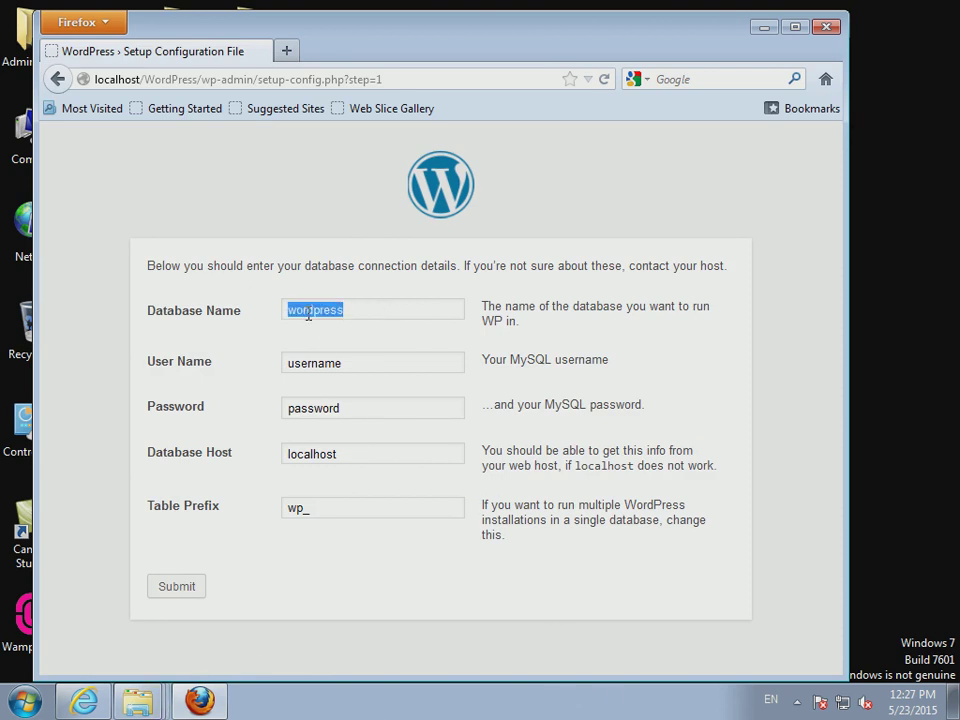
pyautogui.rightClick(308, 314)
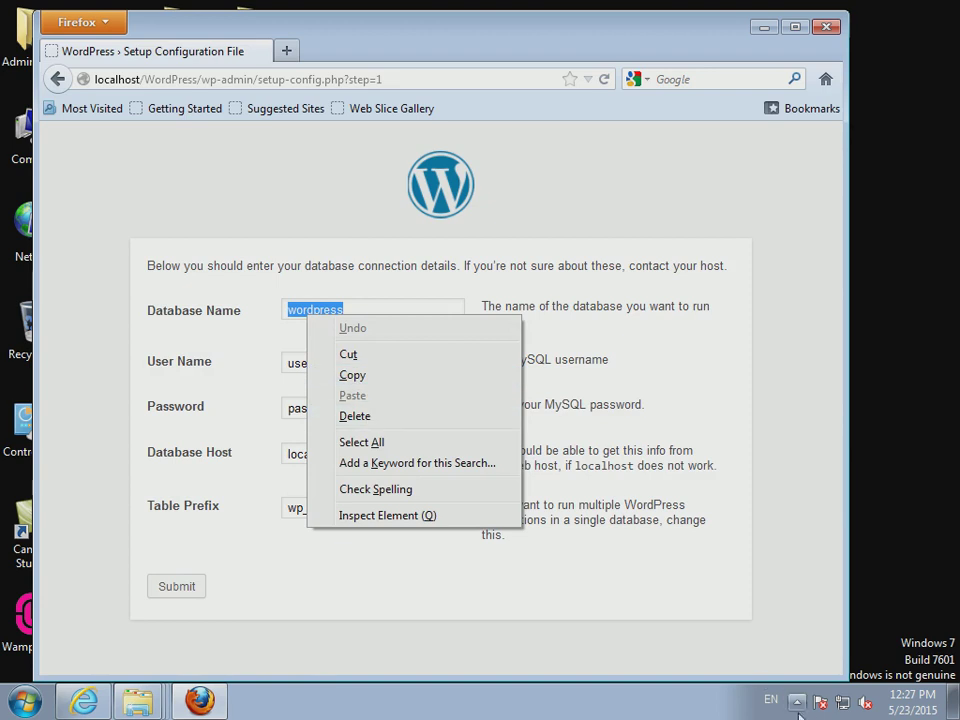
pyautogui.click(797, 701)
pyautogui.click(766, 620)
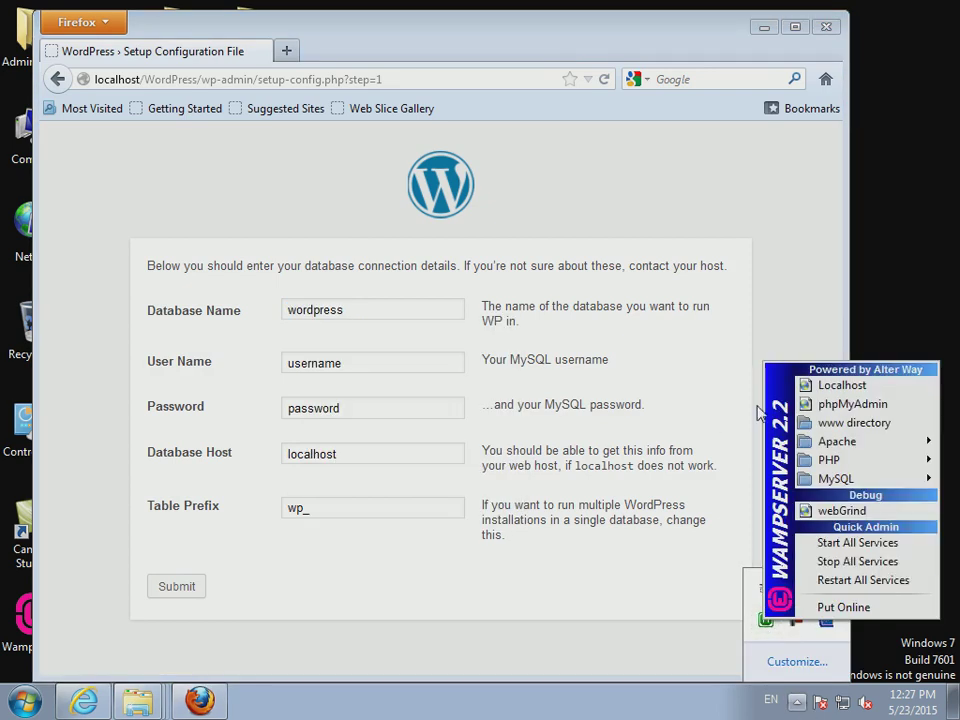
# - Open the empty wpdata database in phpMyAdmin in a new tab and select its name
pyautogui.click(850, 404)
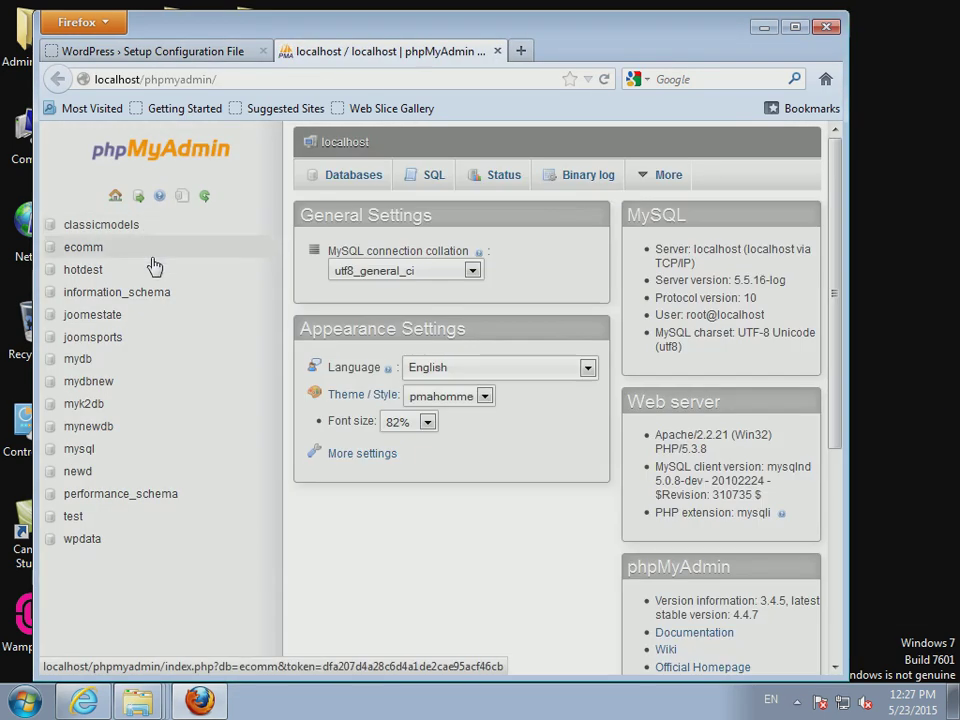
pyautogui.click(84, 538)
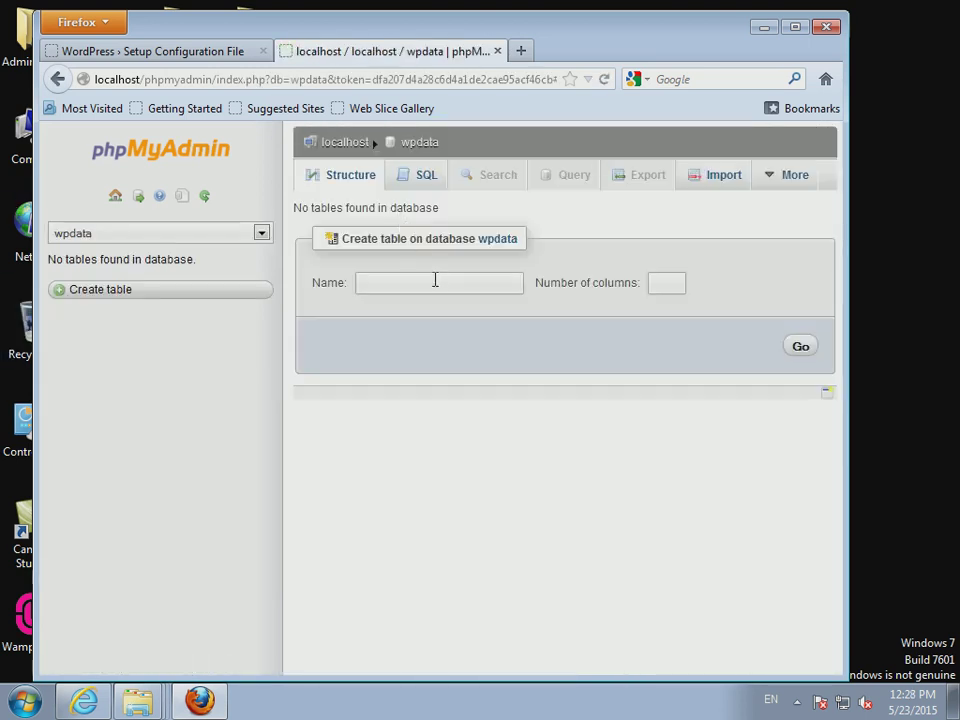
pyautogui.moveTo(446, 154); pyautogui.dragTo(407, 172)
pyautogui.hotkey('ctrl', 'c')
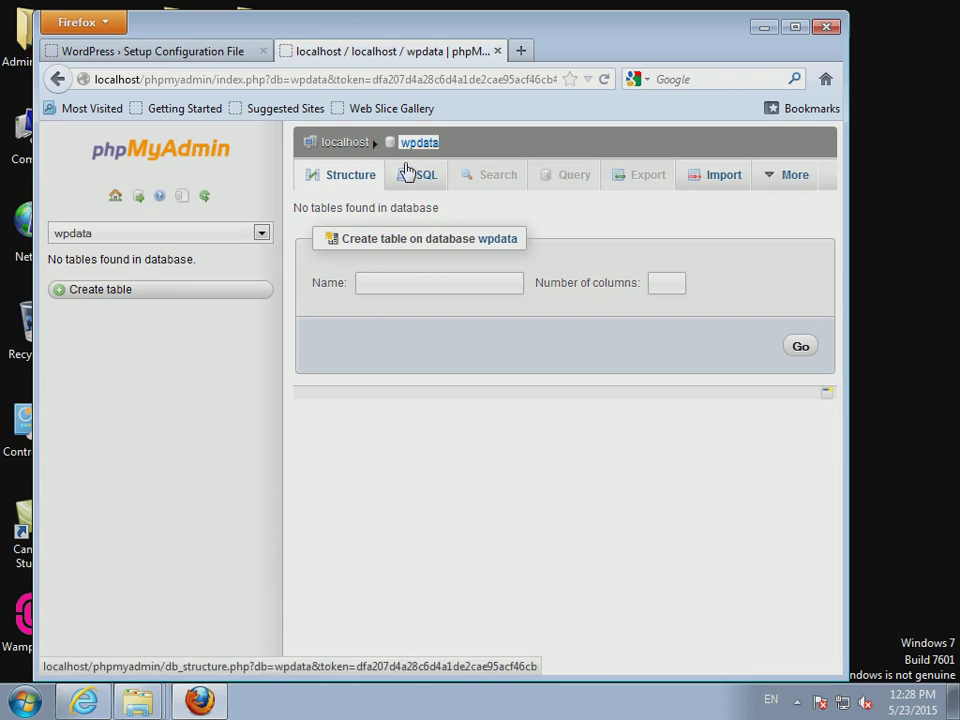
# - Replace the Database Name in the setup form with wpdata
pyautogui.click(200, 50)
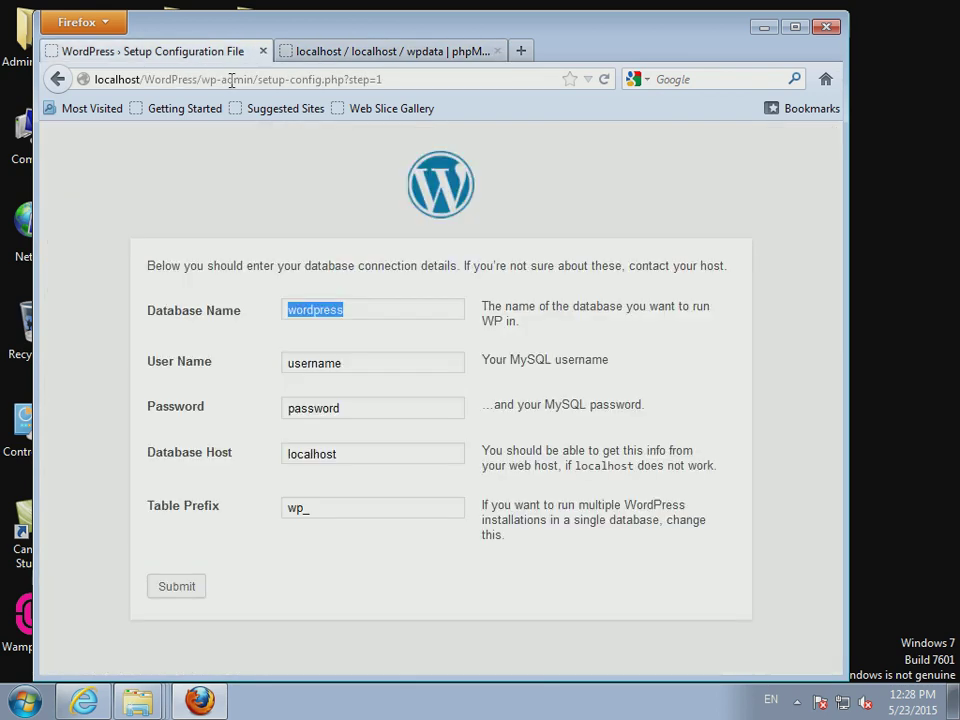
pyautogui.click(375, 309)
pyautogui.hotkey('ctrl', 'a')
pyautogui.hotkey('ctrl', 'v')
pyautogui.click(291, 310)
pyautogui.press('BackSpace')
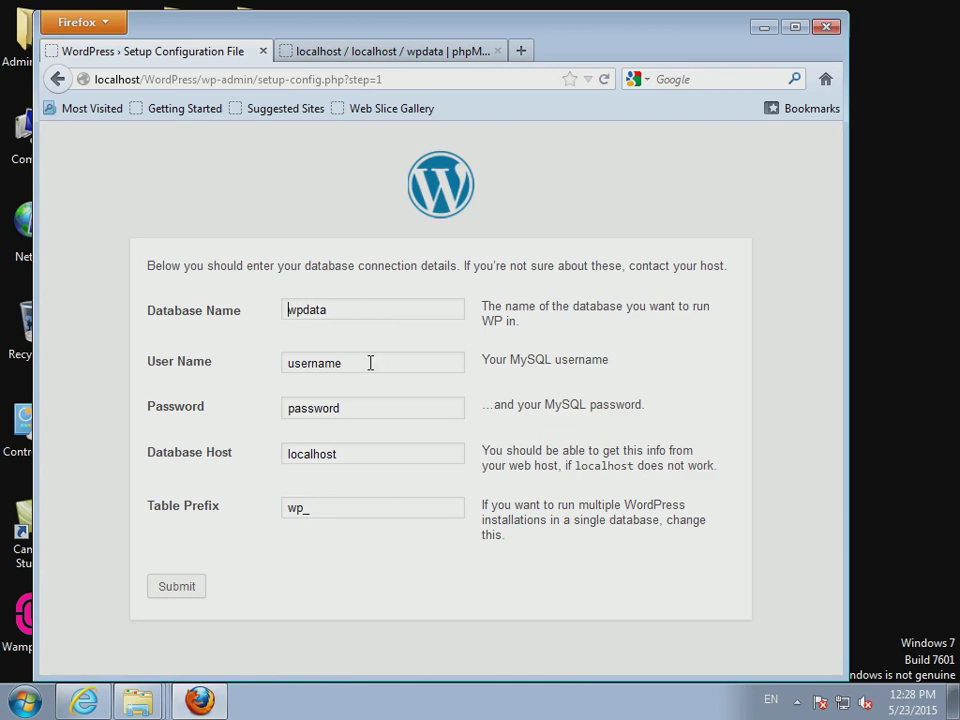
# - Set User Name to root, clear the password, and submit the connection details
pyautogui.press('BackSpace')
pyautogui.press('BackSpace')
pyautogui.press('BackSpace')
pyautogui.press('BackSpace')
pyautogui.press('BackSpace')
pyautogui.press('BackSpace')
pyautogui.press('BackSpace')
pyautogui.write('ROOT')
pyautogui.press('Tab')
pyautogui.press('BackSpace')
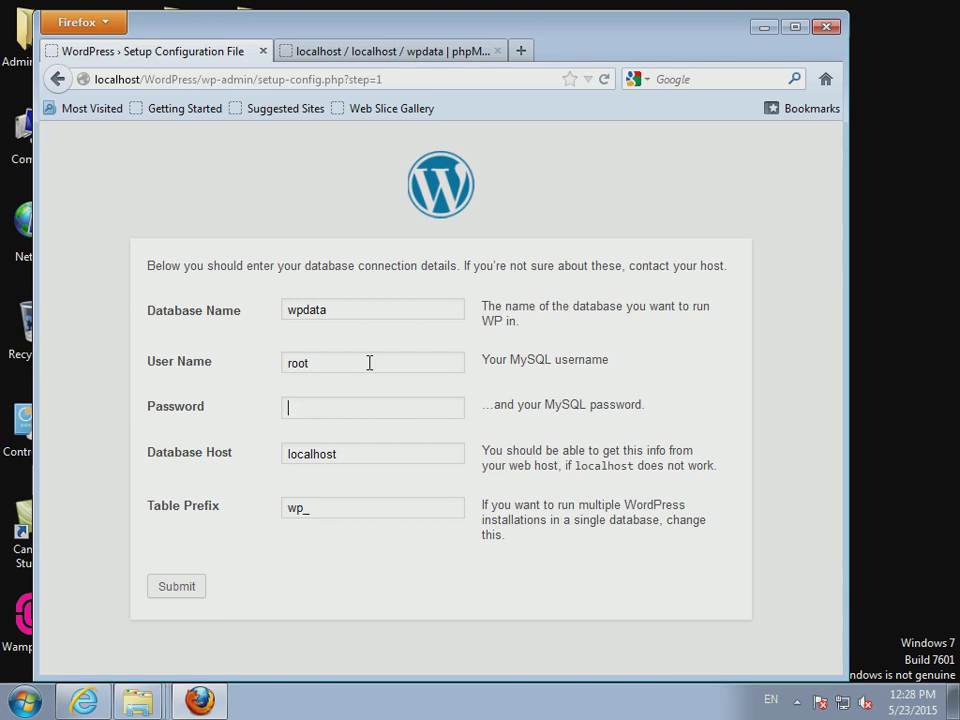
pyautogui.click(401, 455)
pyautogui.click(184, 590)
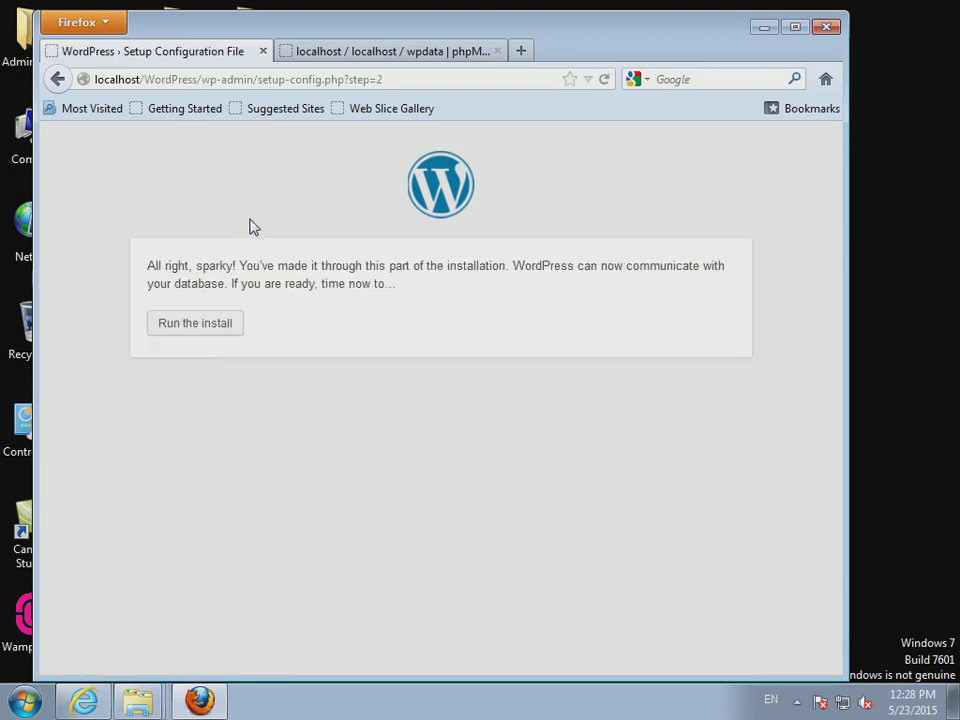
# - Run the WordPress install from the connection confirmation page
pyautogui.click(200, 330)
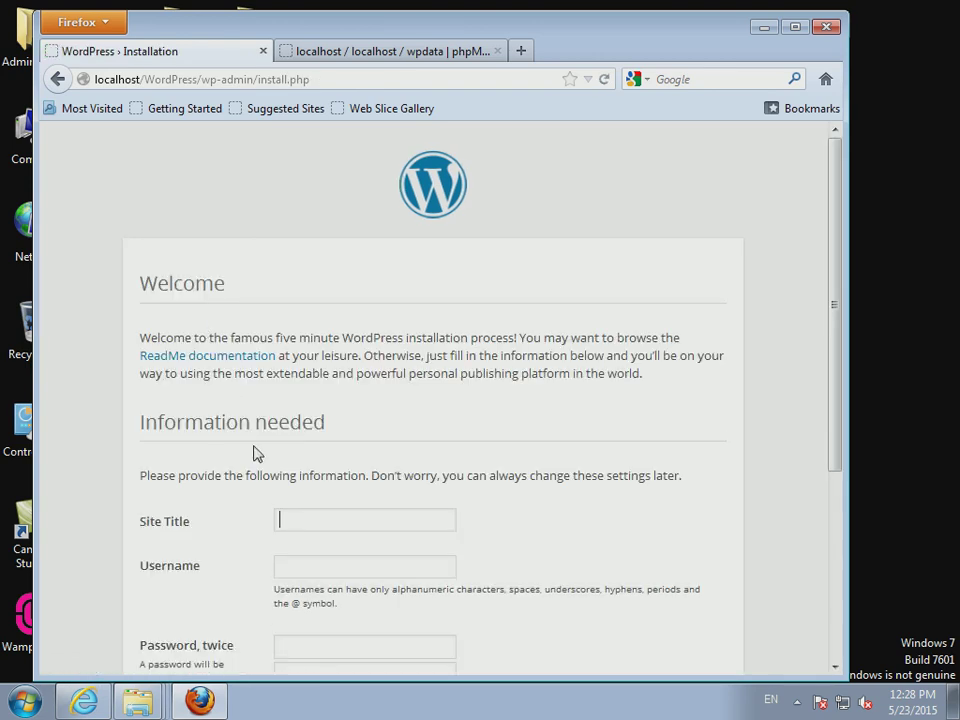
# - Enter site title 'AMI APEX' and username admin
pyautogui.scroll(-5, 250, 432)
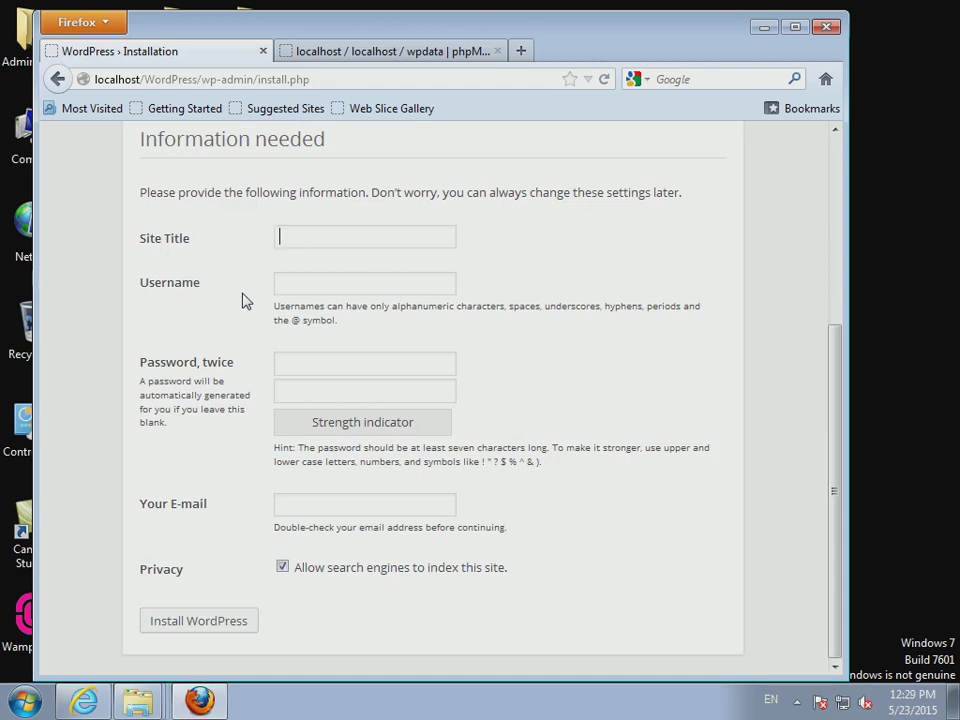
pyautogui.write('AMI APEX')
pyautogui.click(311, 288)
pyautogui.write('adm')
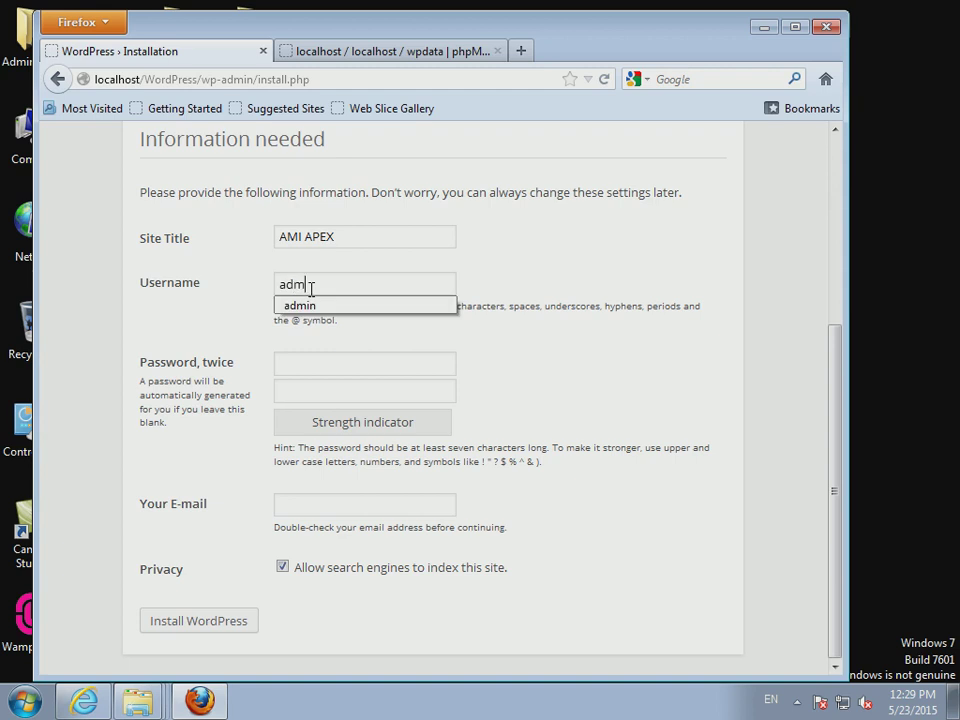
pyautogui.press('Down')
pyautogui.press('Return')
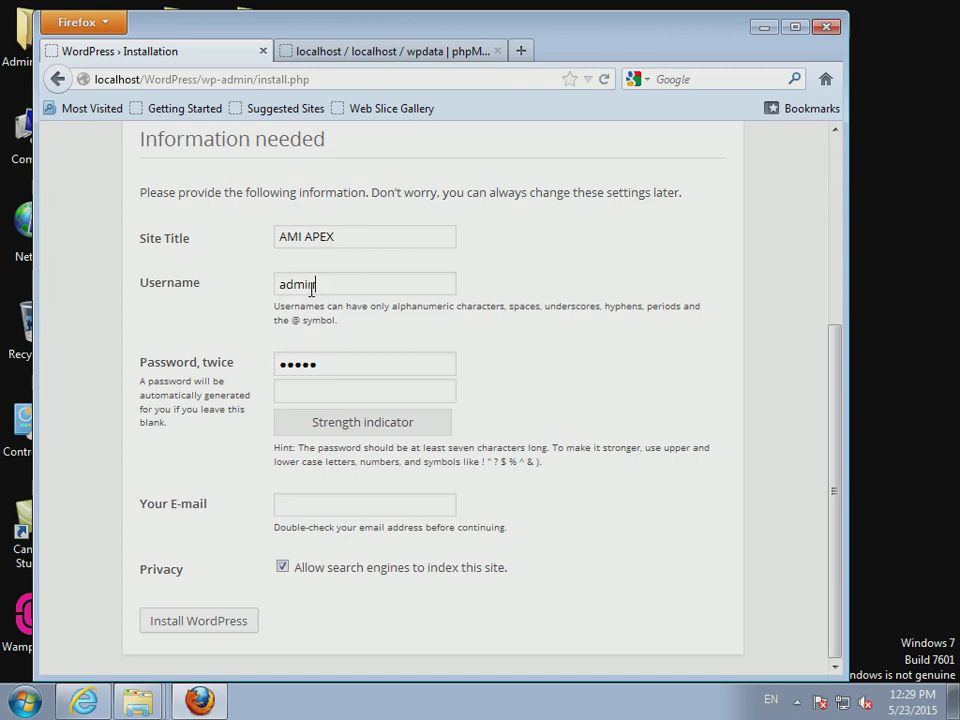
# - Enter the password twice and the admin e-mail, install WordPress, then go to login
pyautogui.press('Tab')
pyautogui.write('admin')
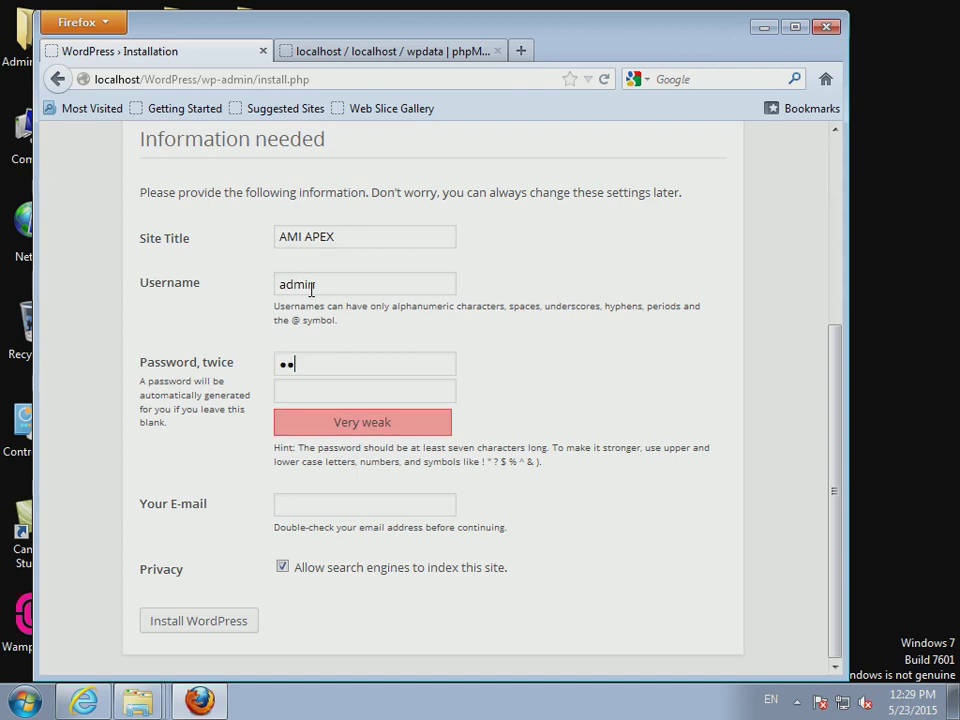
pyautogui.press('Tab')
pyautogui.write('admin')
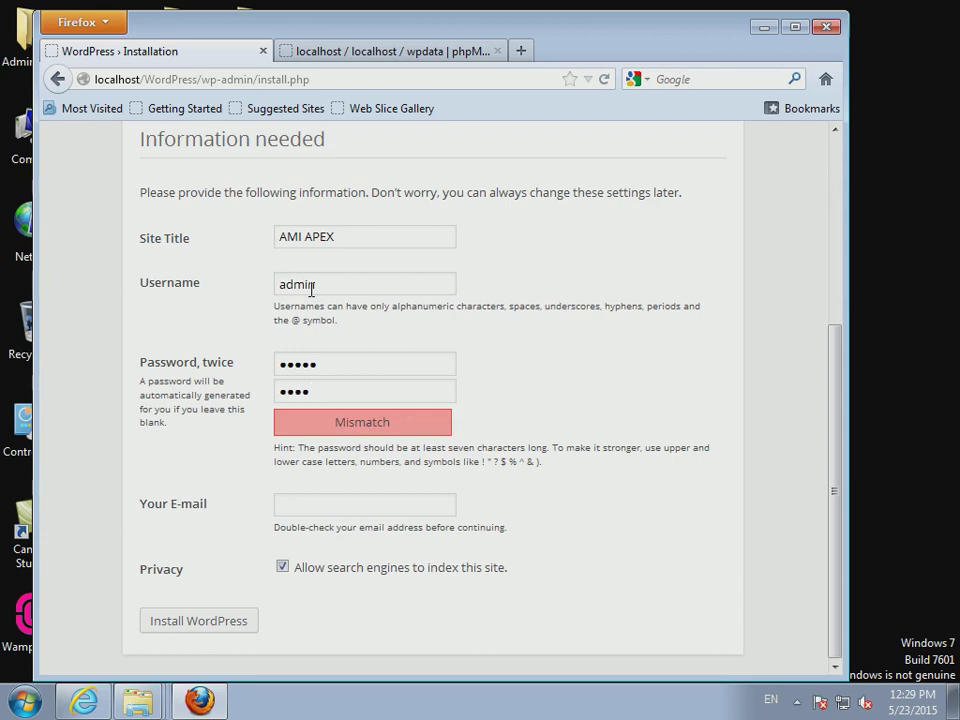
pyautogui.click(368, 503)
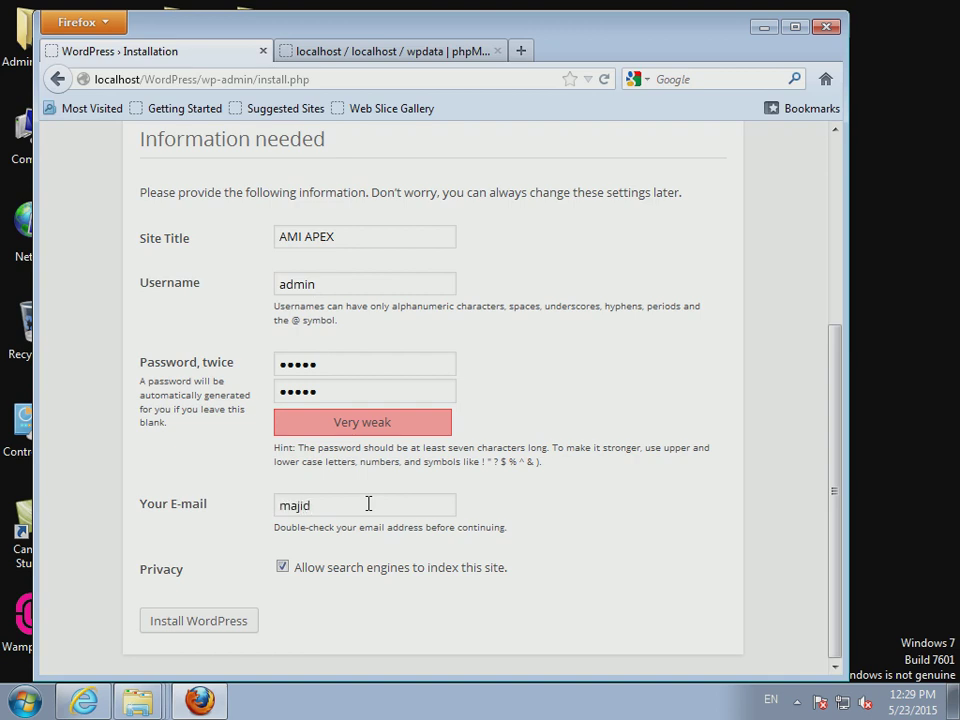
pyautogui.click(220, 622)
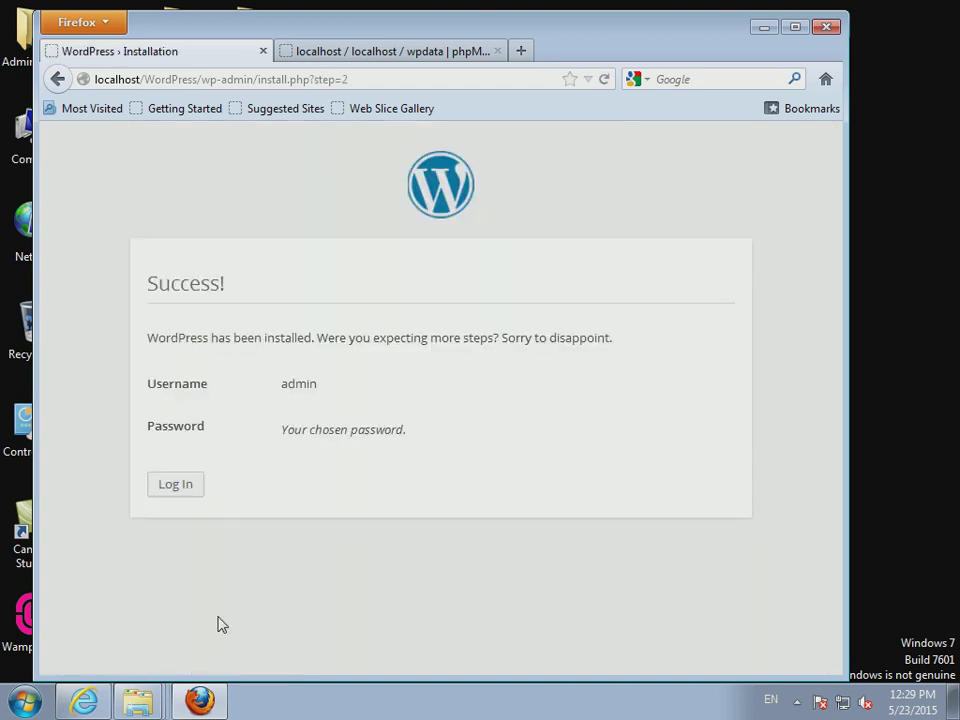
pyautogui.click(188, 493)
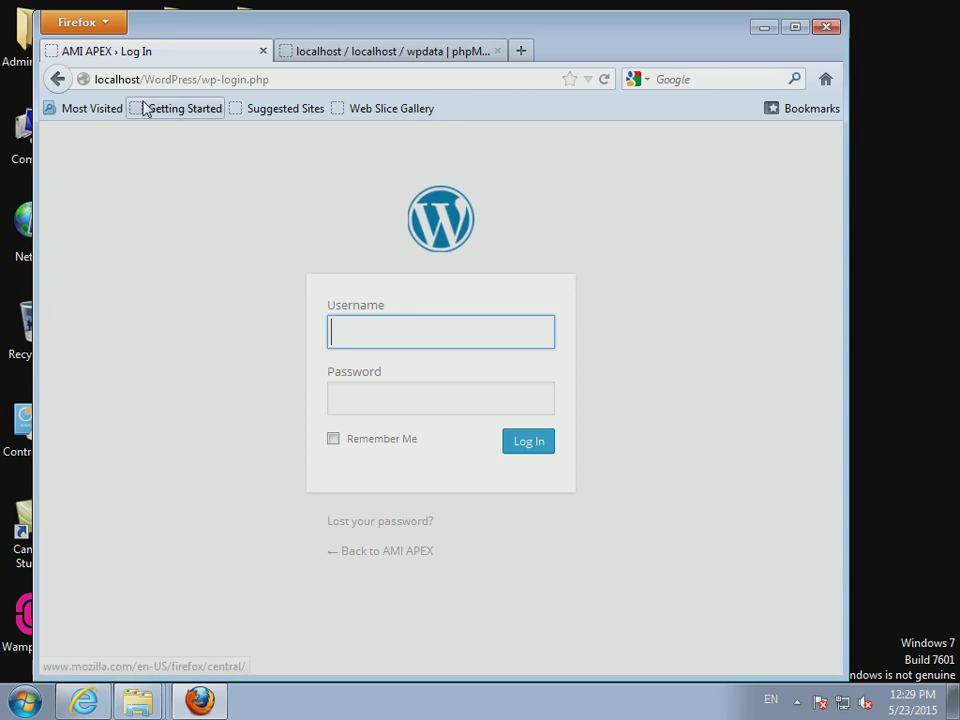
# - Log in as admin with the autofilled password and Remember Me ticked
pyautogui.click(209, 86)
pyautogui.click(283, 86)
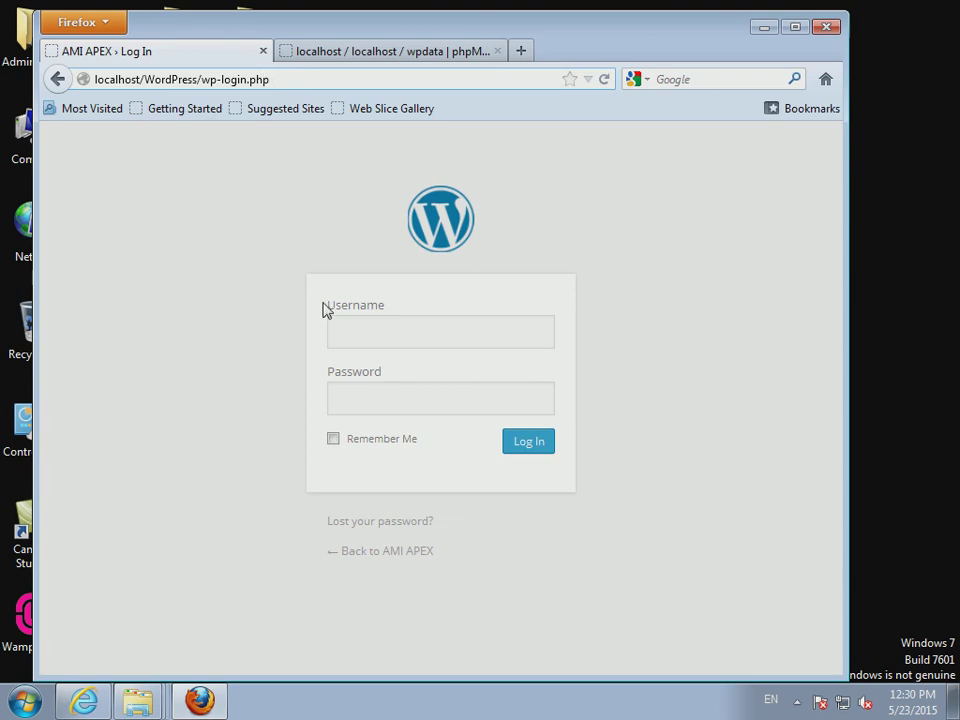
pyautogui.click(393, 335)
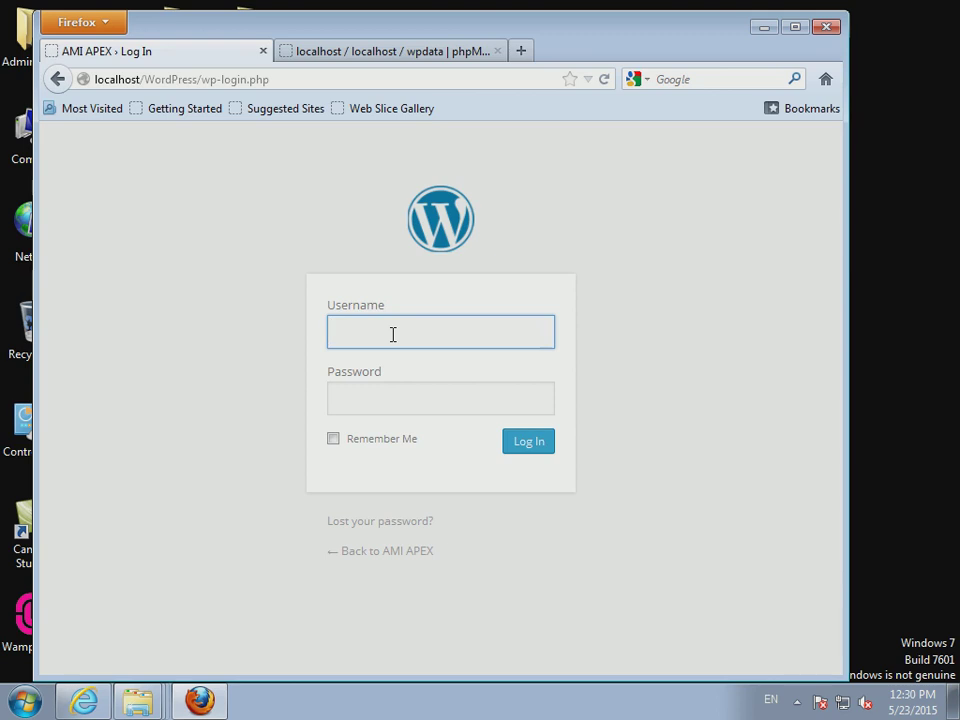
pyautogui.write('a')
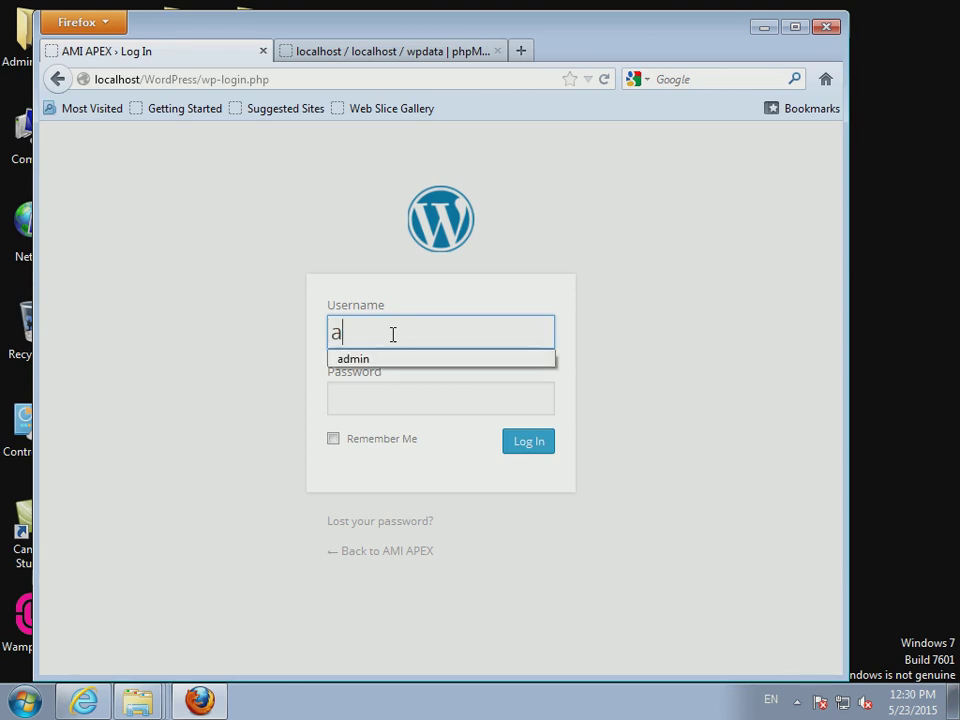
pyautogui.write('dmin')
pyautogui.press('Tab')
pyautogui.write('admin')
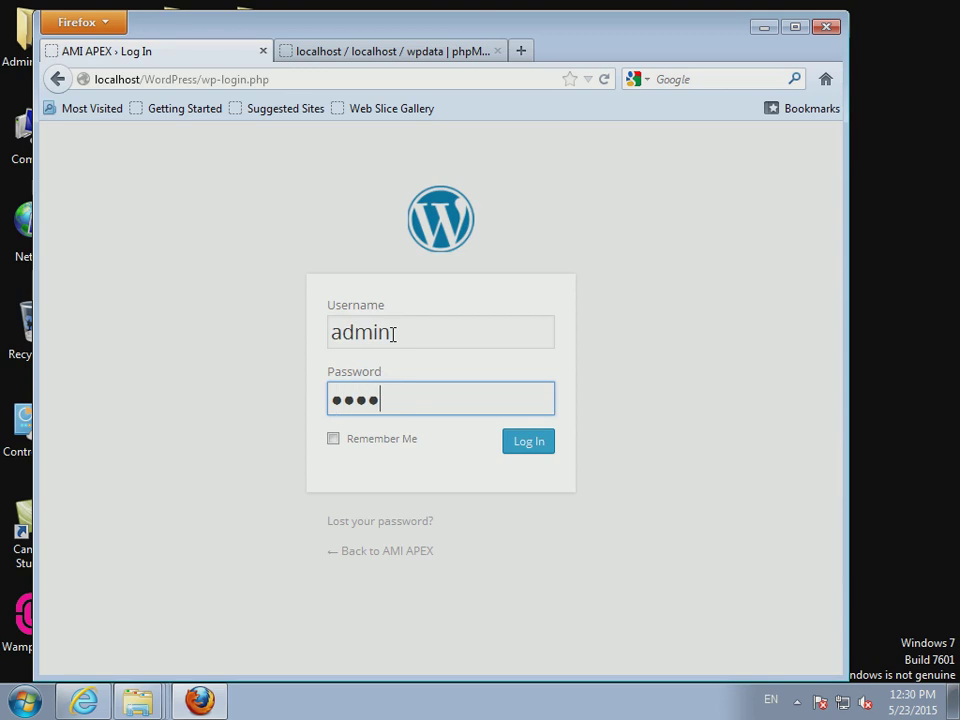
pyautogui.click(333, 438)
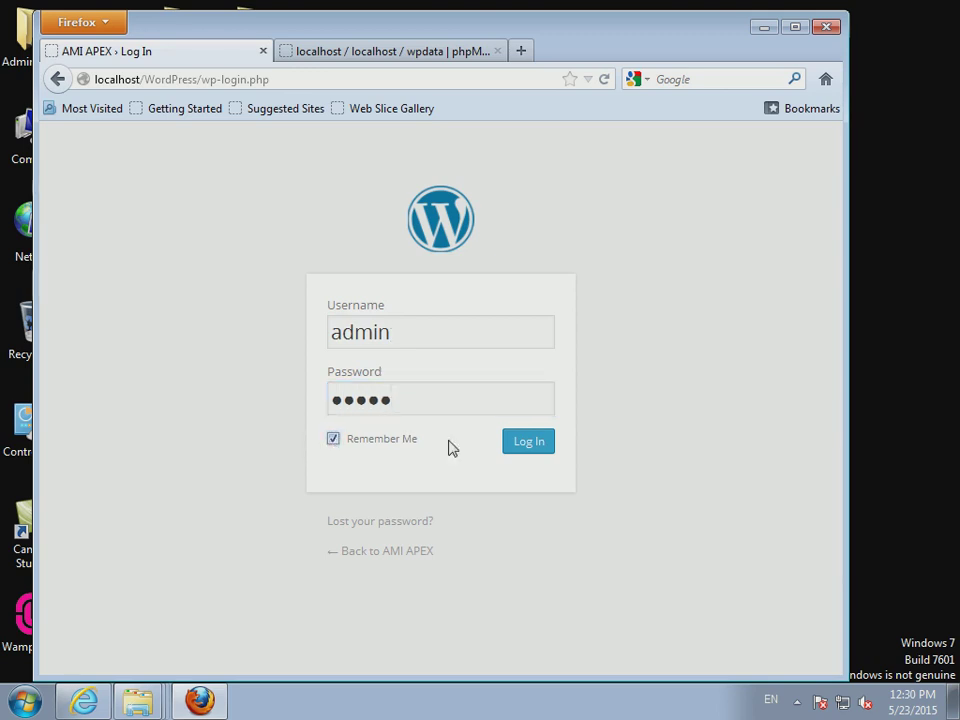
pyautogui.click(549, 446)
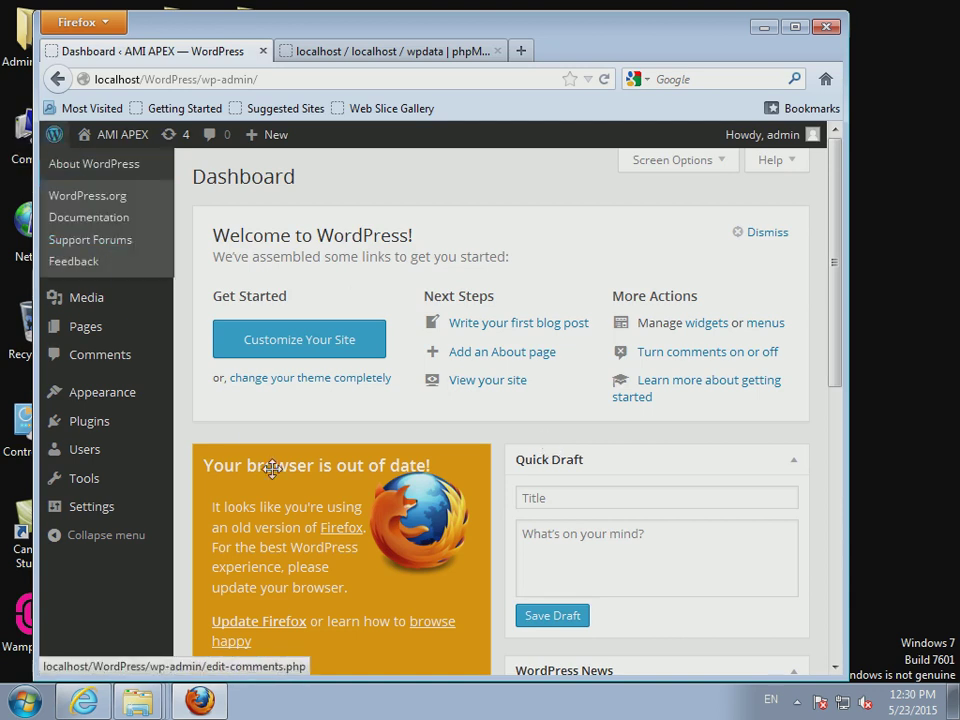
pyautogui.moveTo(92, 283)
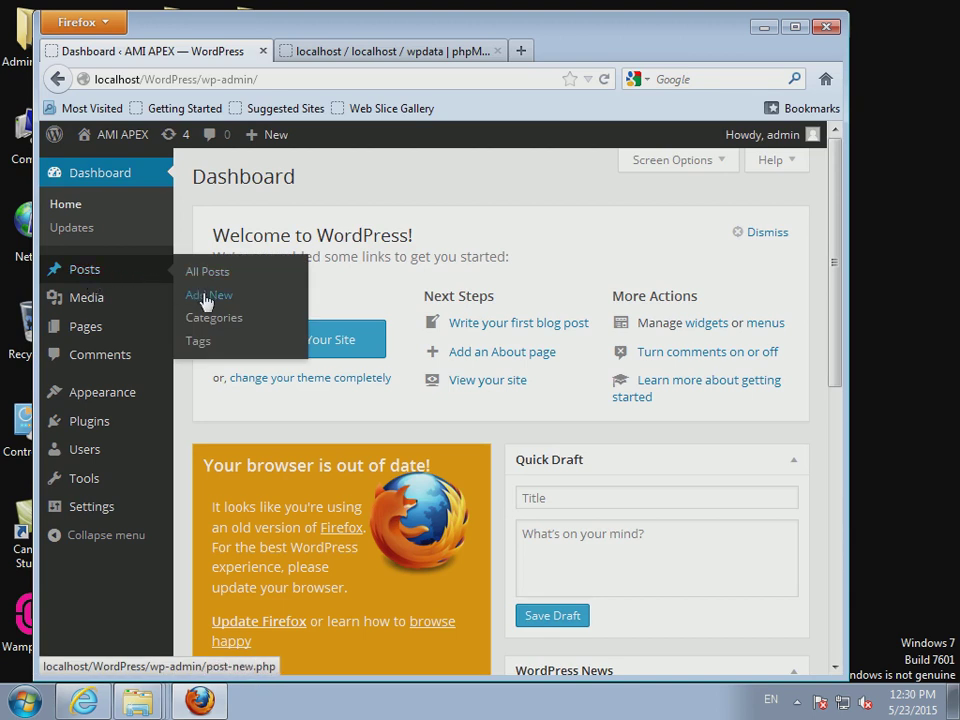
pyautogui.moveTo(88, 342)
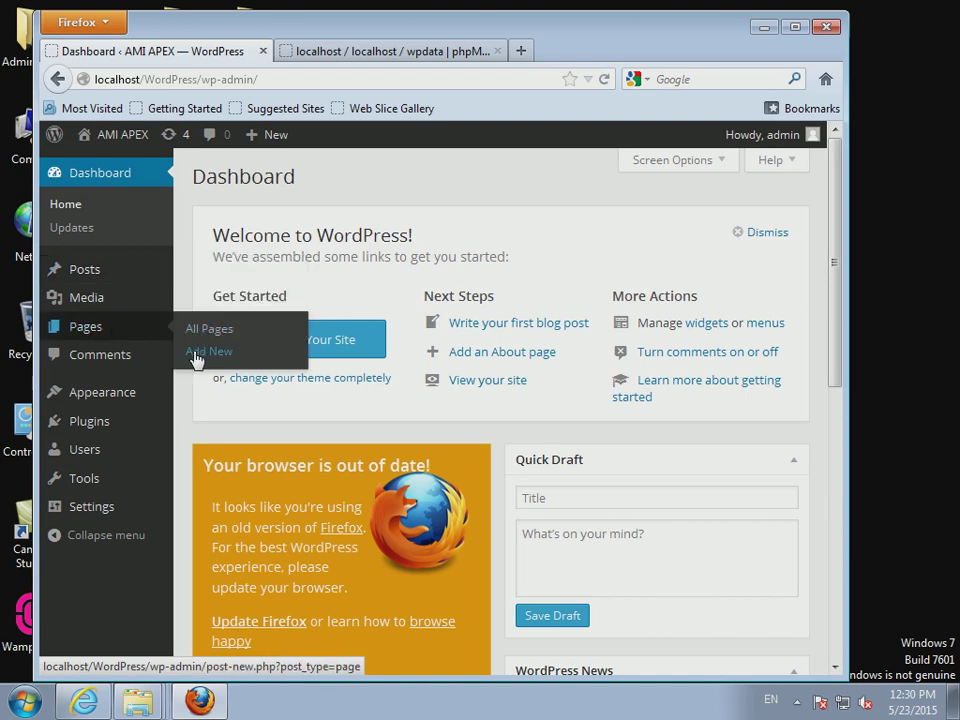
pyautogui.moveTo(60, 270)
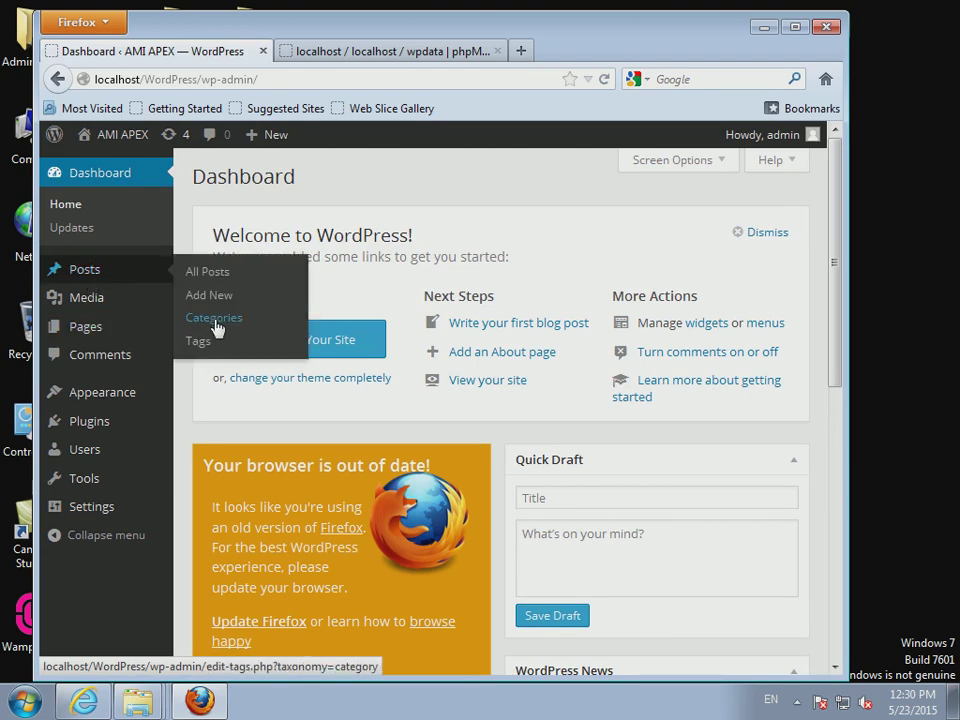
pyautogui.moveTo(77, 306)
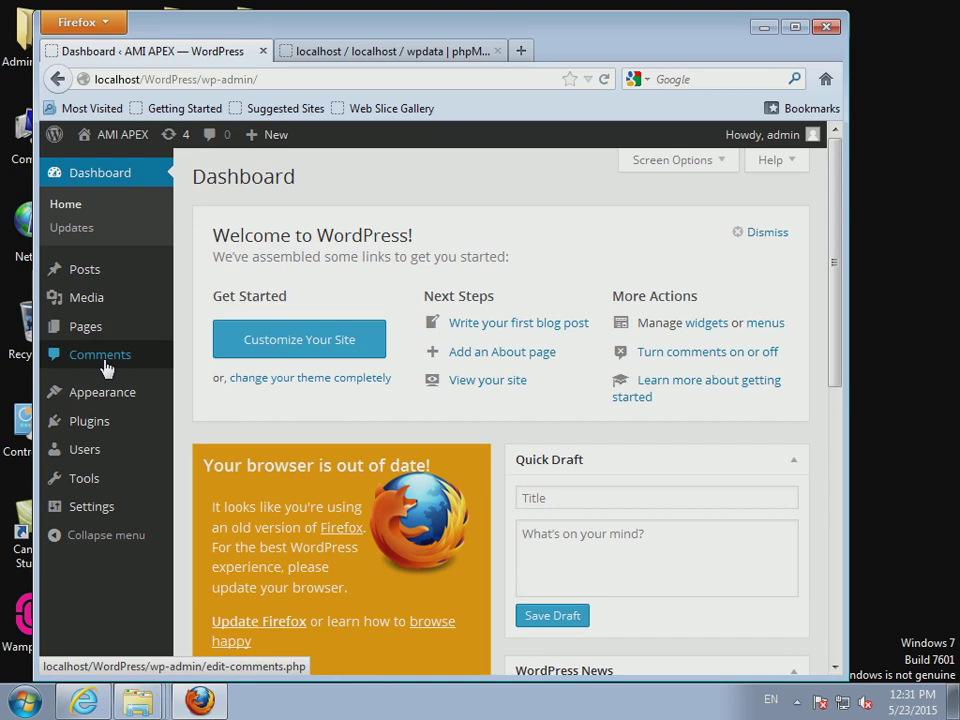
pyautogui.moveTo(80, 405)
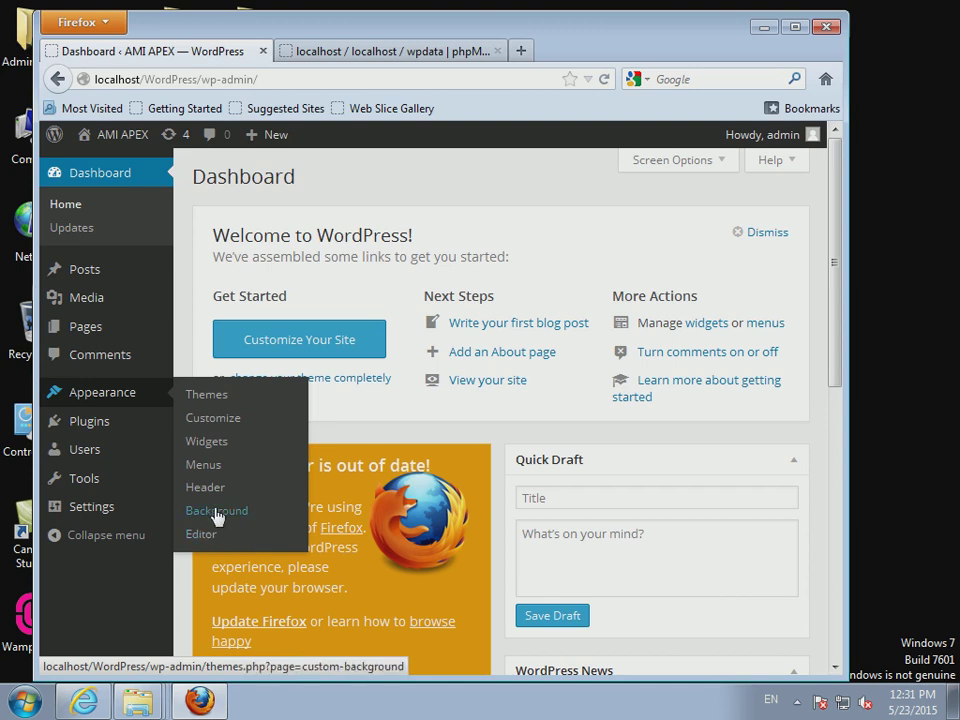
pyautogui.moveTo(100, 426)
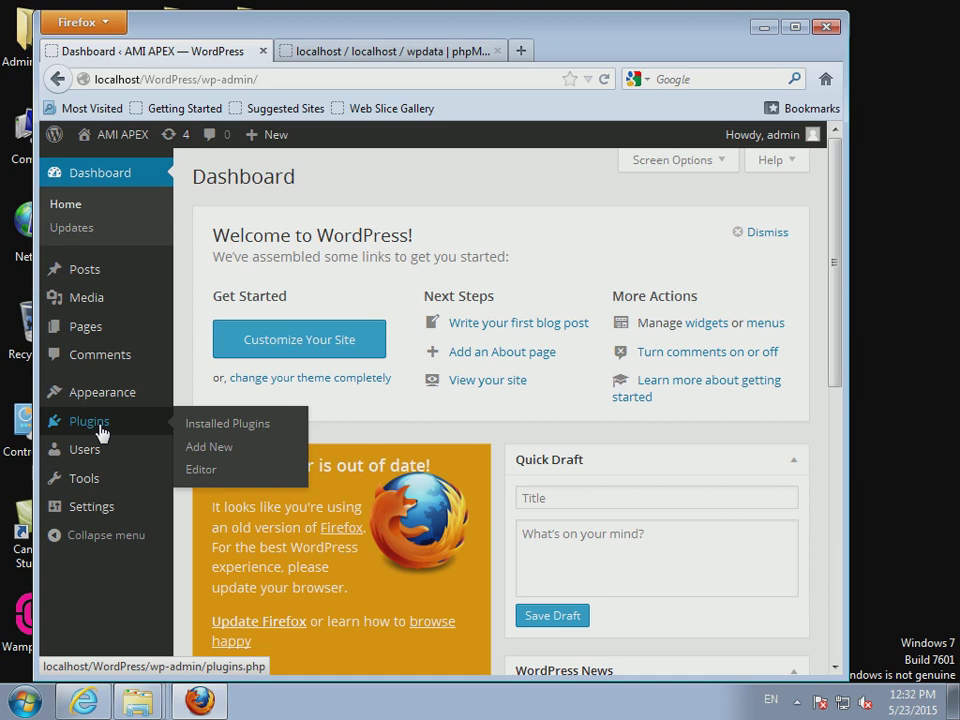
pyautogui.moveTo(94, 486)
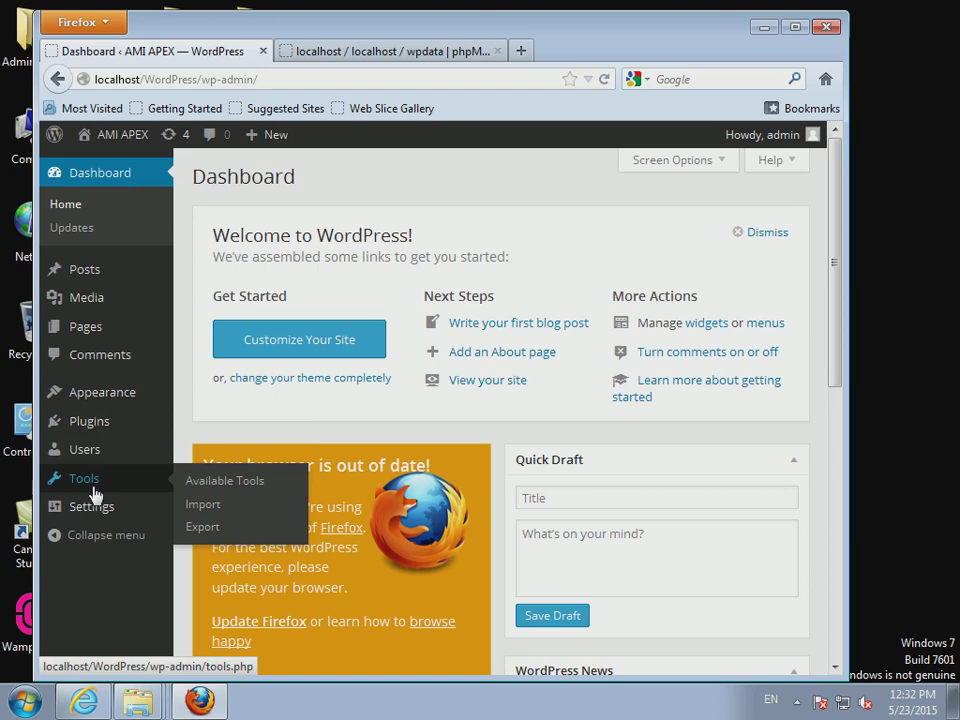
pyautogui.moveTo(103, 514)
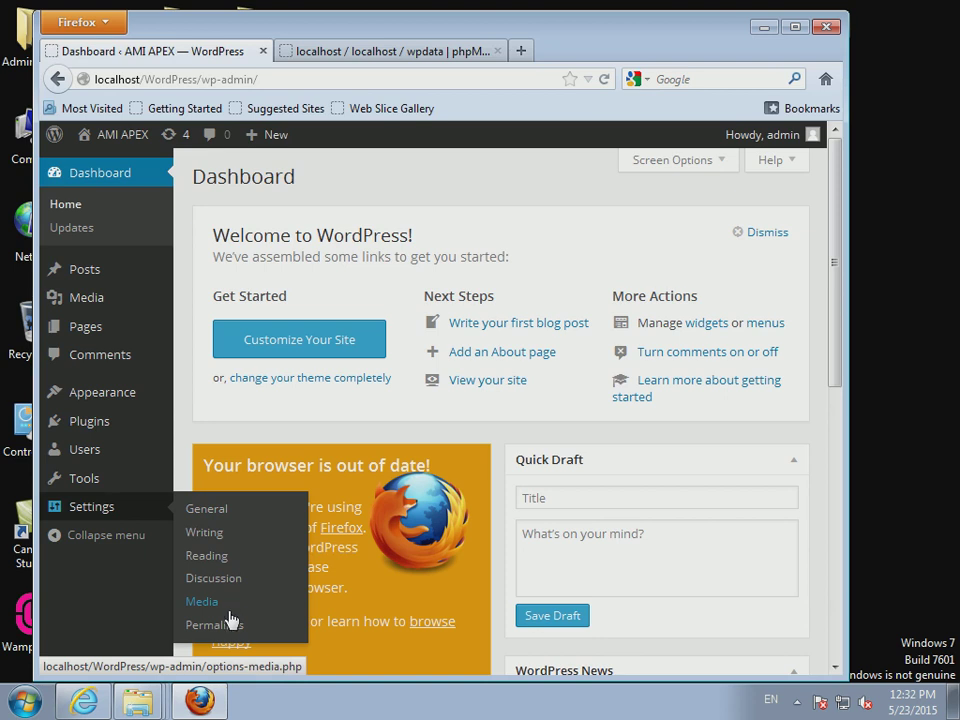
pyautogui.moveTo(135, 140)
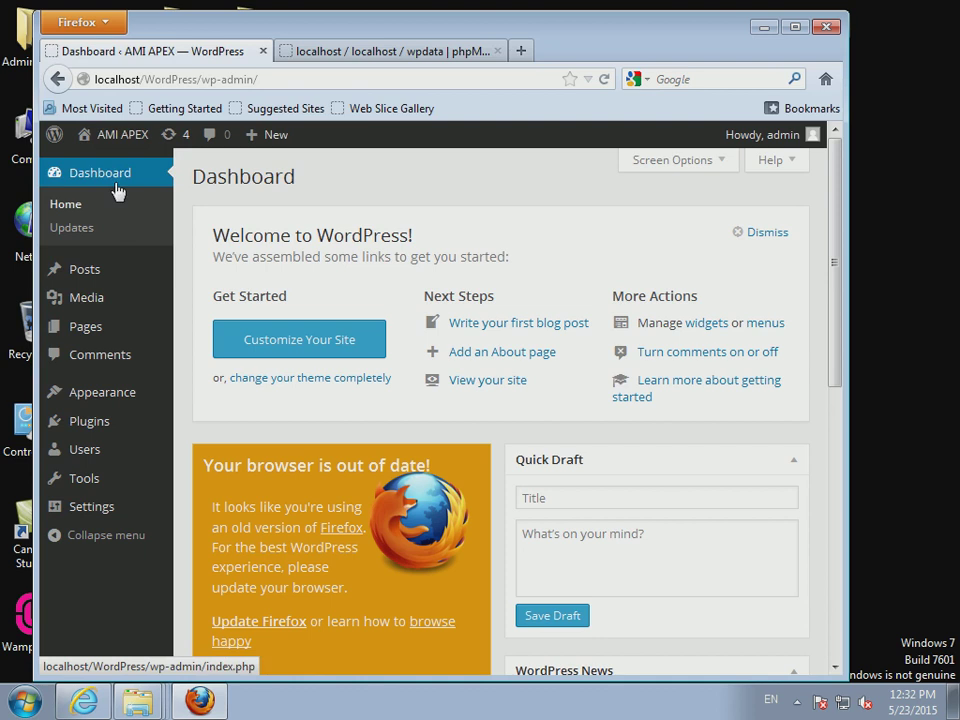
# - View the live site's Hello World post in a maximized window, then return to the Dashboard
pyautogui.click(102, 166)
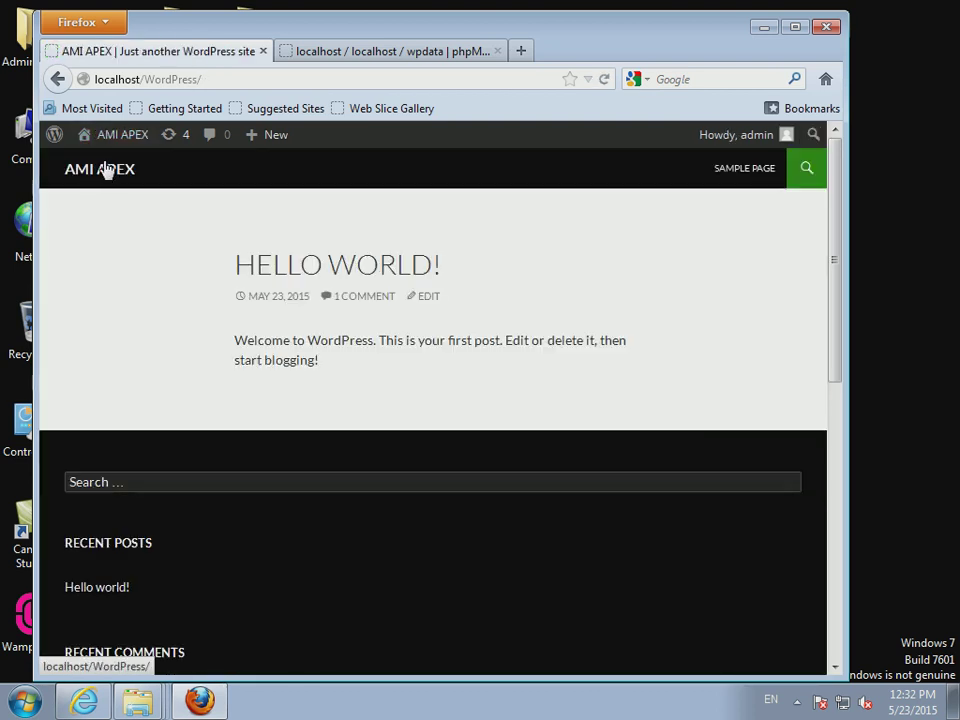
pyautogui.doubleClick(629, 41)
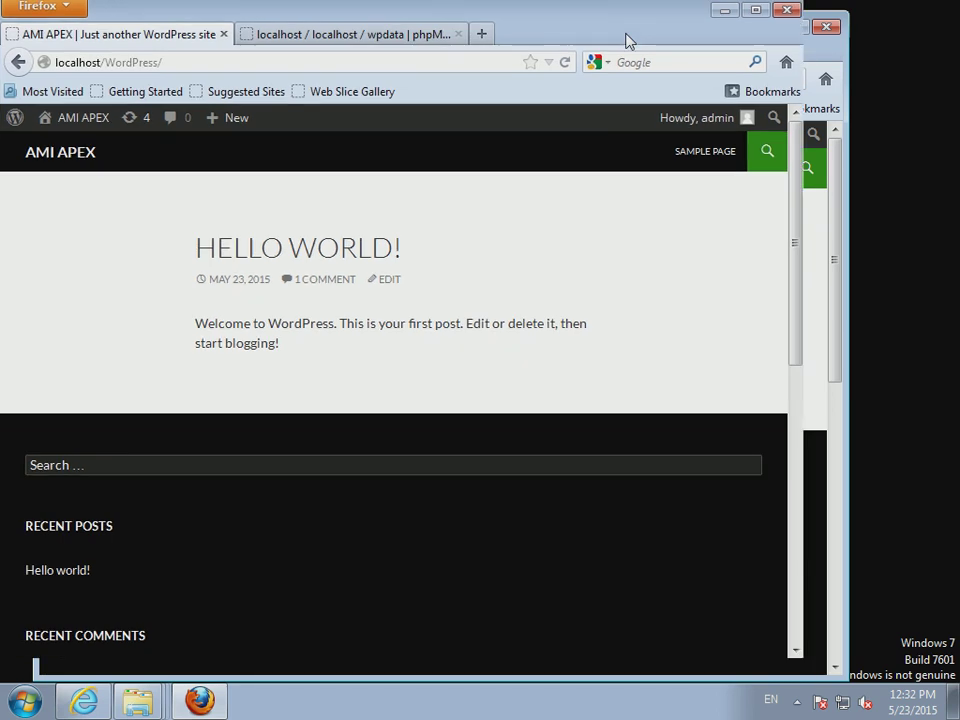
pyautogui.scroll(-3, 499, 347)
pyautogui.scroll(2, 499, 352)
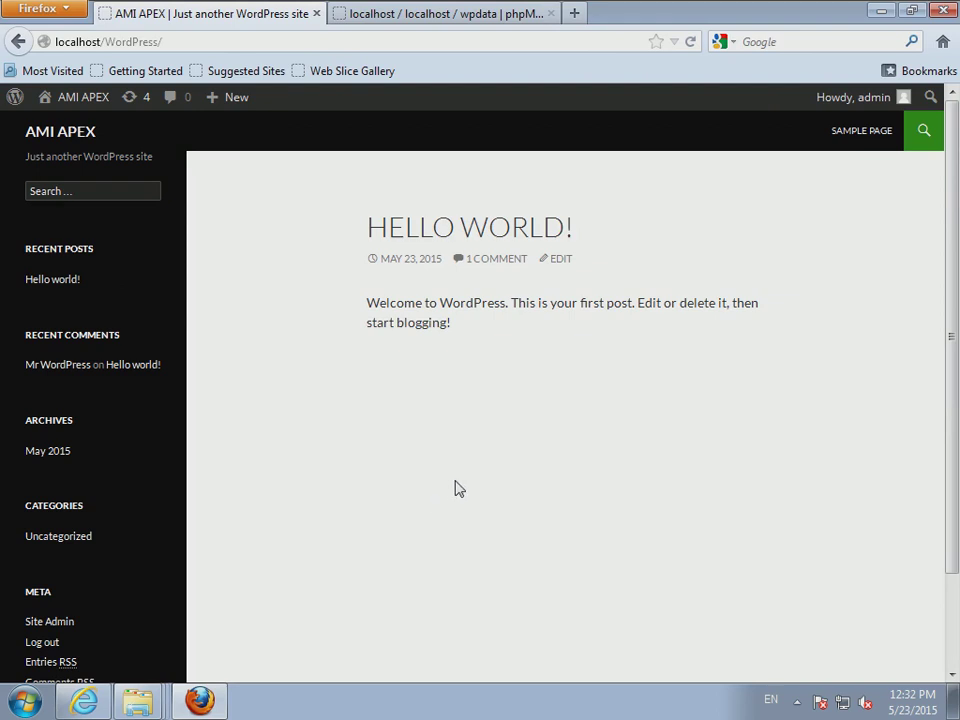
pyautogui.moveTo(60, 104)
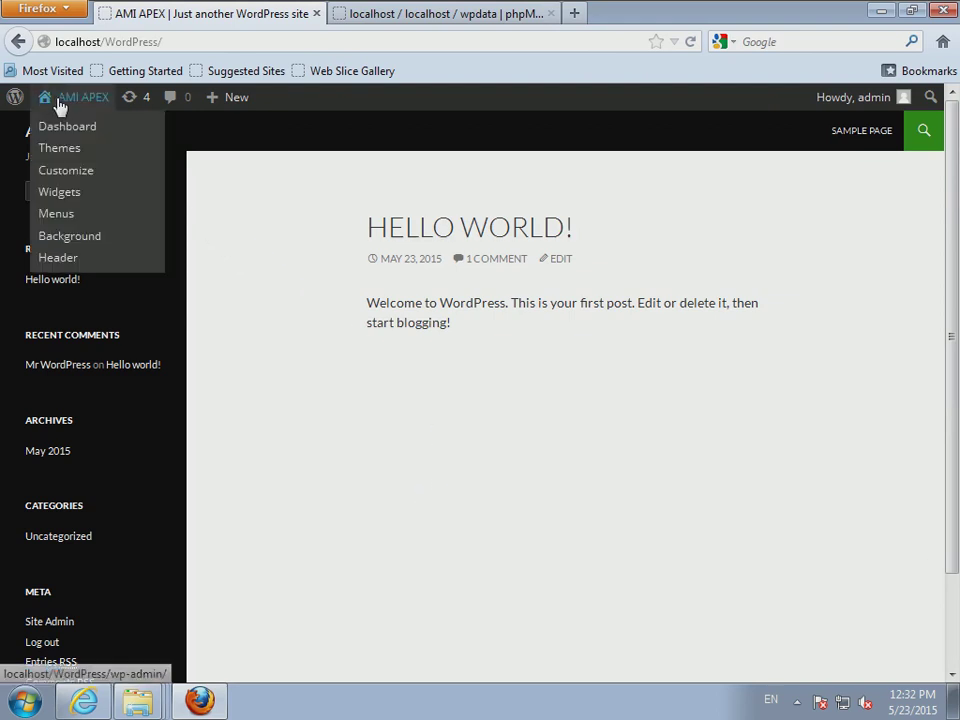
pyautogui.click(60, 104)
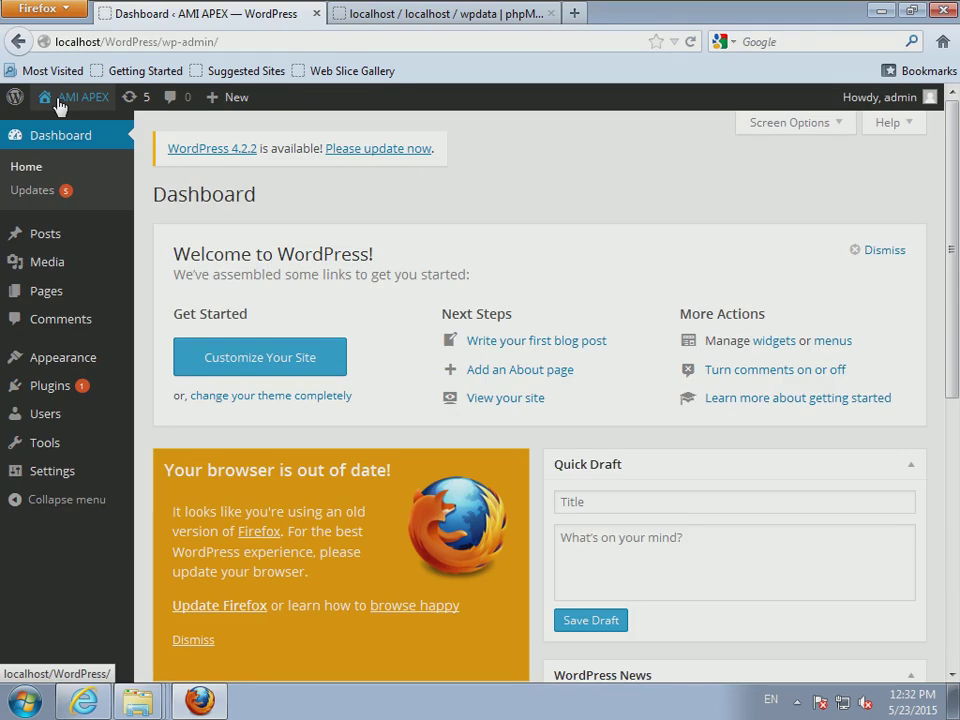
# - Go from the Posts list to a blank Add New Post editor
pyautogui.click(42, 236)
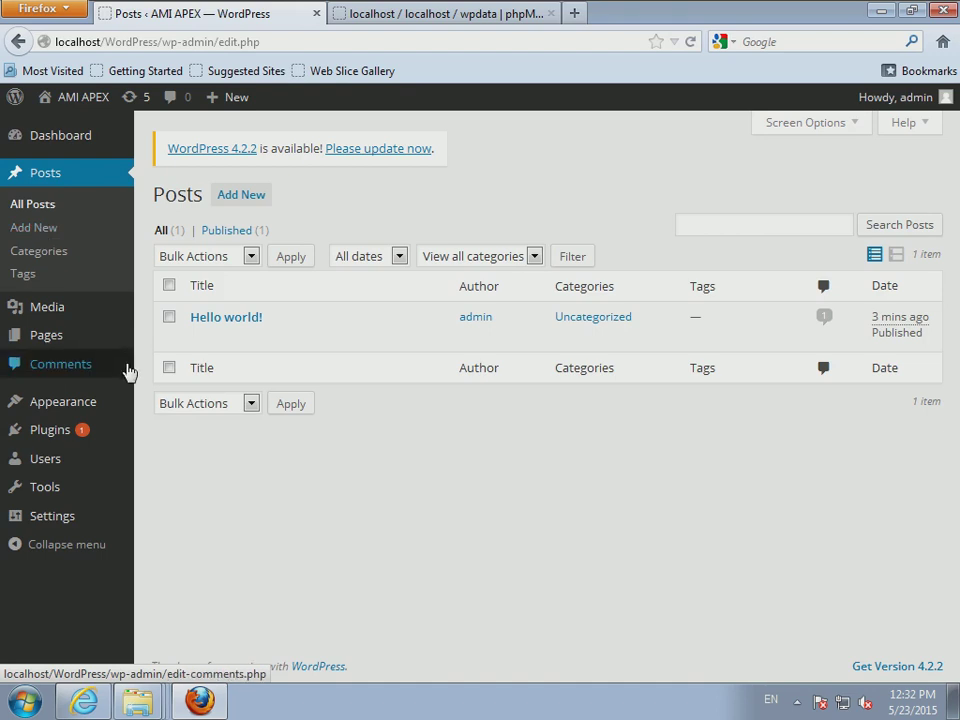
pyautogui.moveTo(347, 358)
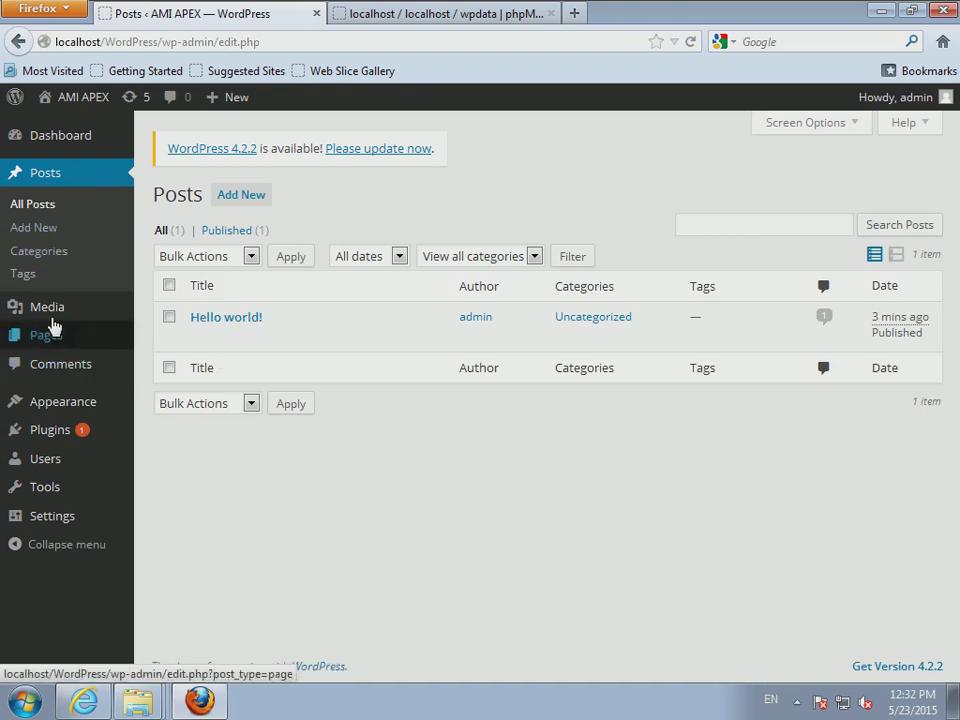
pyautogui.click(37, 207)
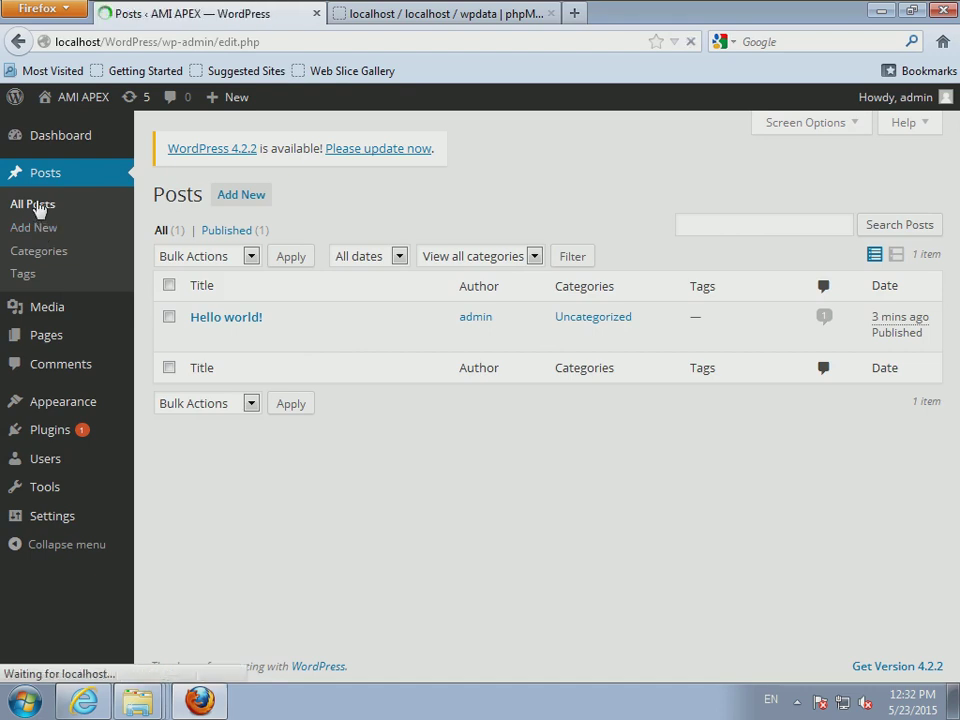
pyautogui.click(34, 228)
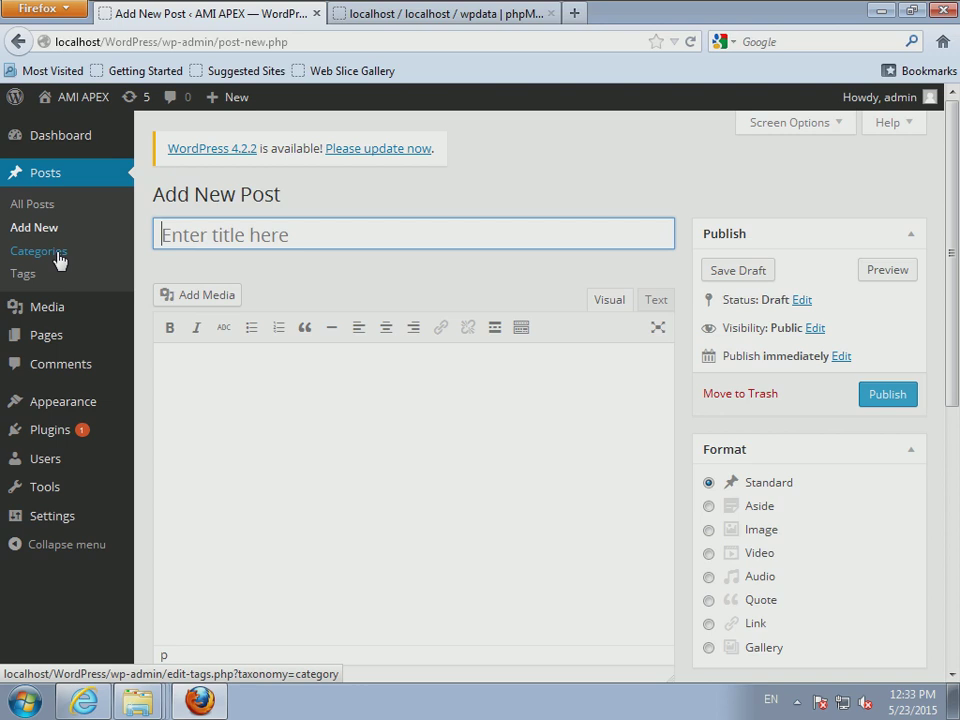
# - Restore Firefox to a smaller window and open a third, blank New Tab
pyautogui.doubleClick(643, 16)
pyautogui.click(521, 47)
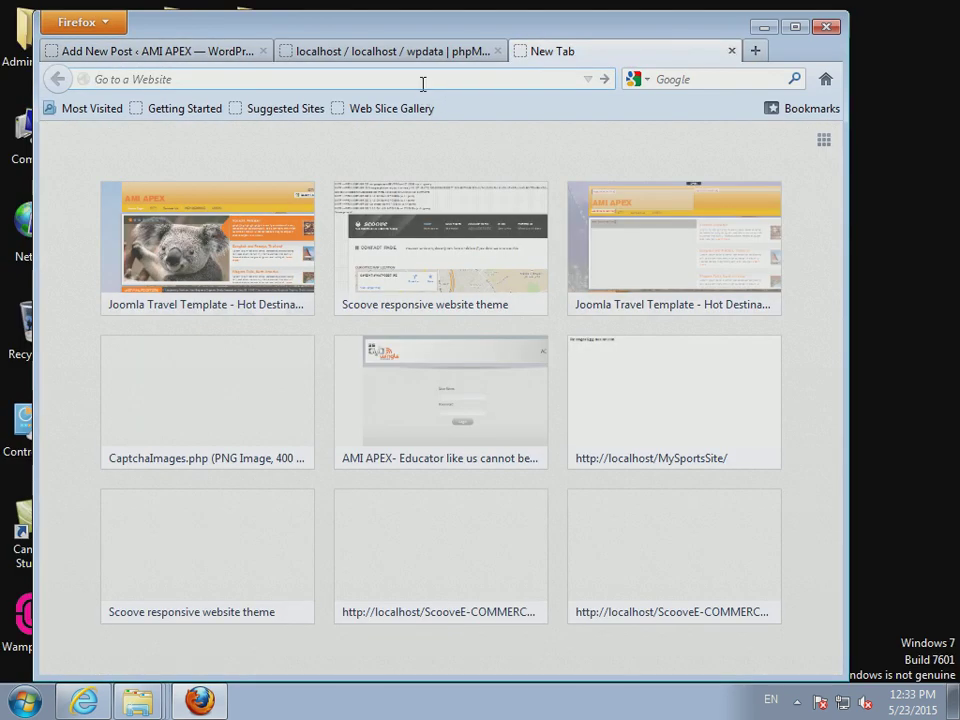